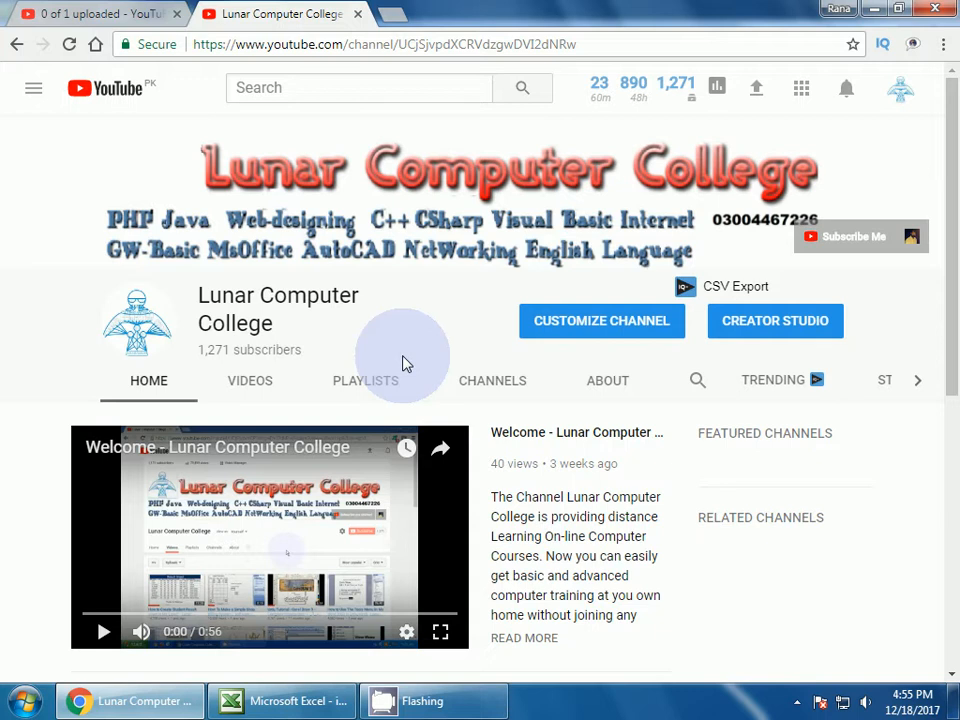
# Switch to Excel and open the Symbol dialog for cell D7
pyautogui.click(264, 701)
pyautogui.click(222, 538)
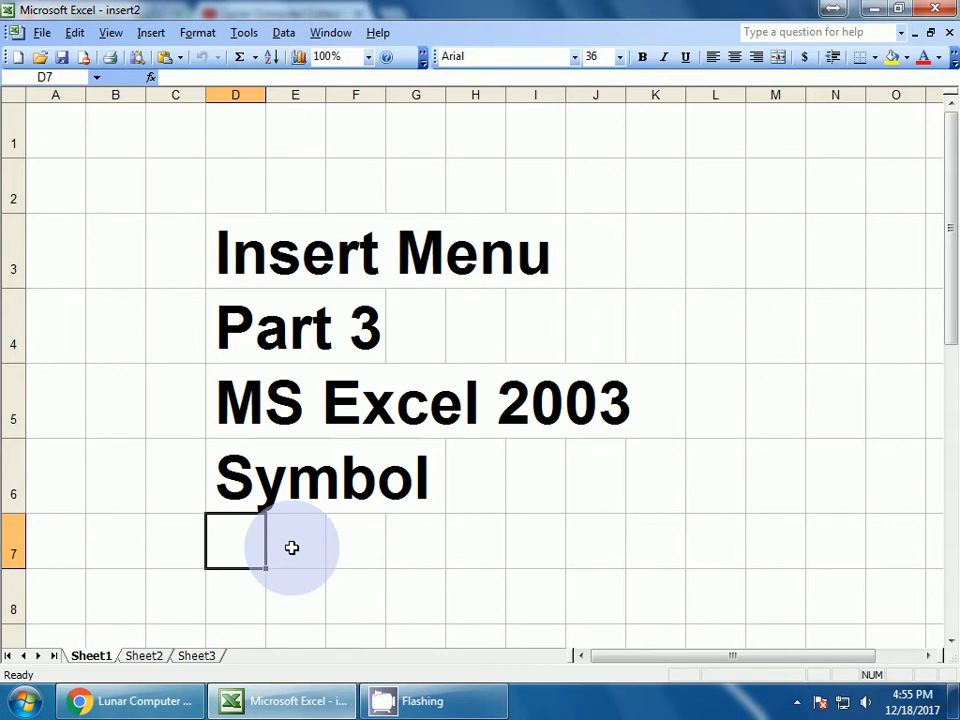
pyautogui.click(151, 33)
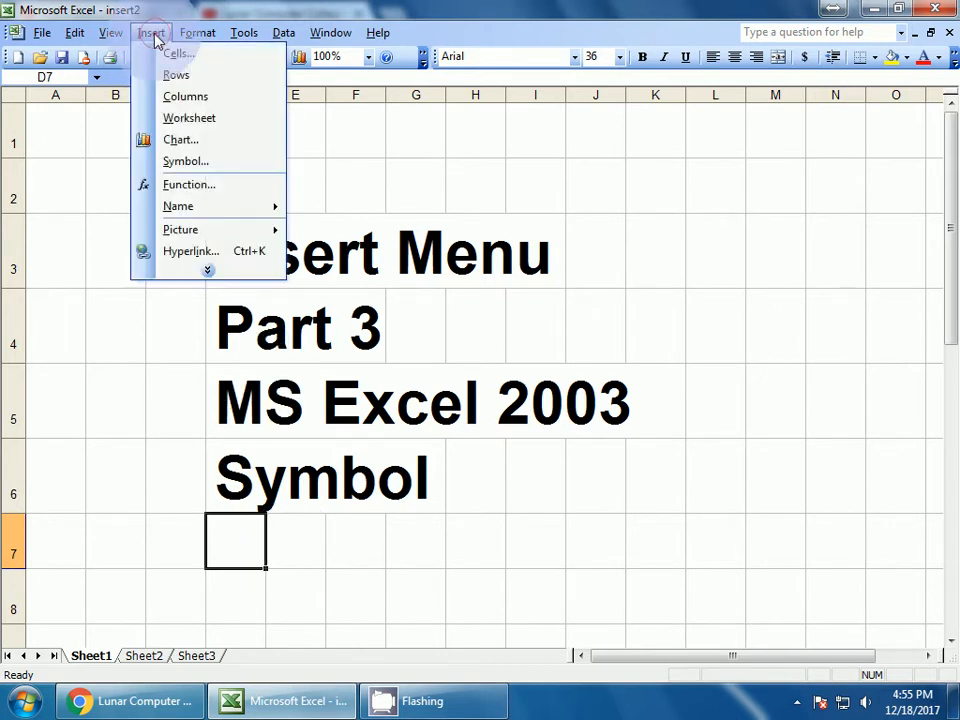
pyautogui.click(186, 161)
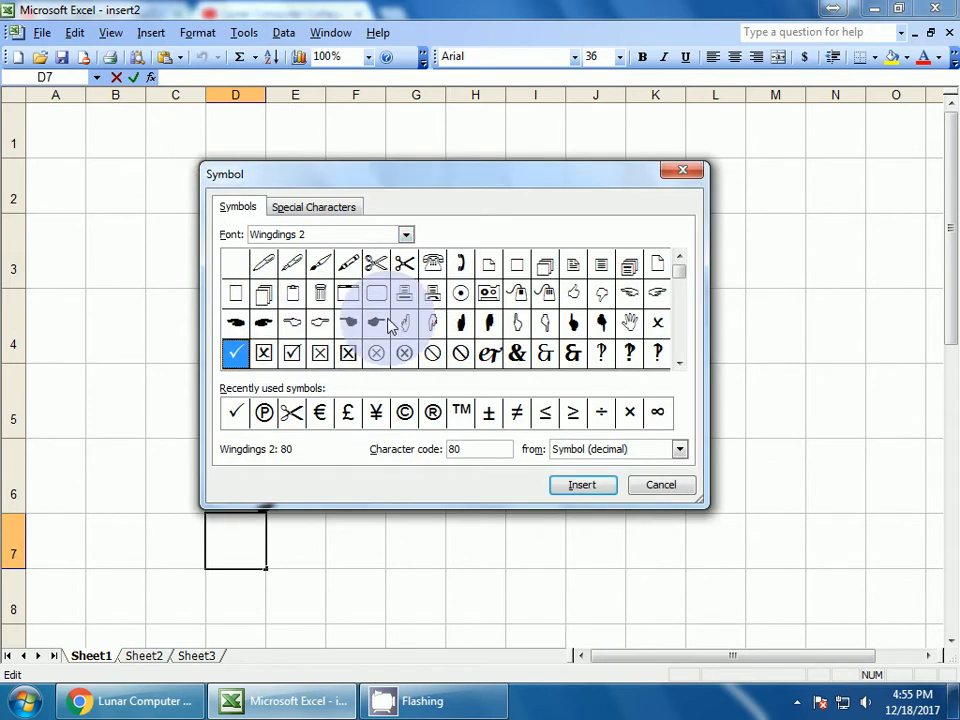
# Display the Albertus font's characters in the Symbol dialog
pyautogui.click(405, 234)
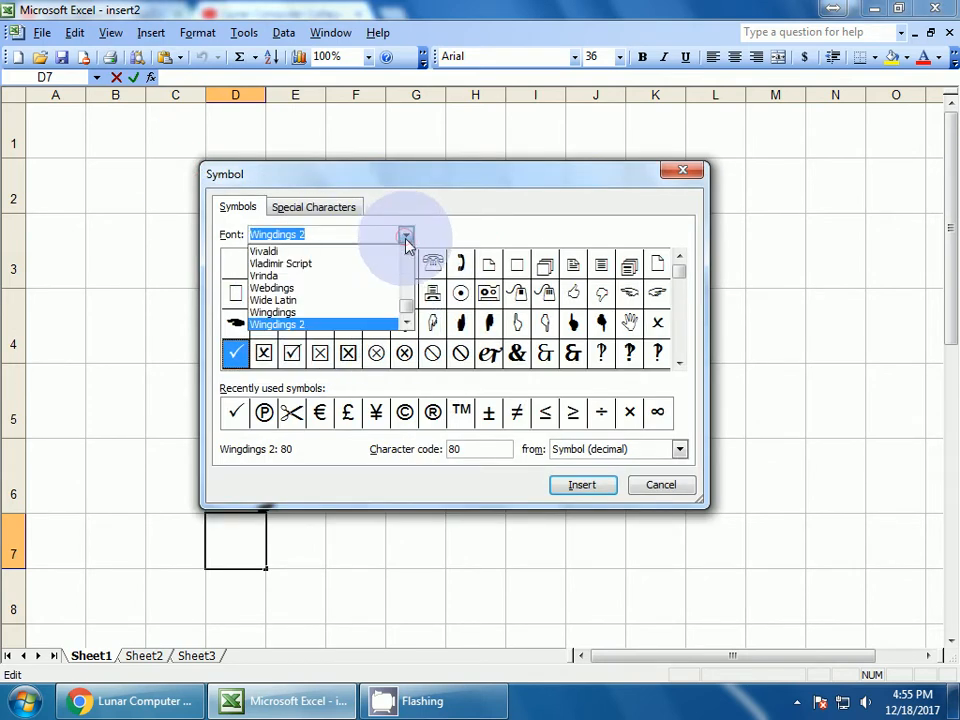
pyautogui.click(410, 285)
pyautogui.moveTo(412, 285); pyautogui.dragTo(413, 266)
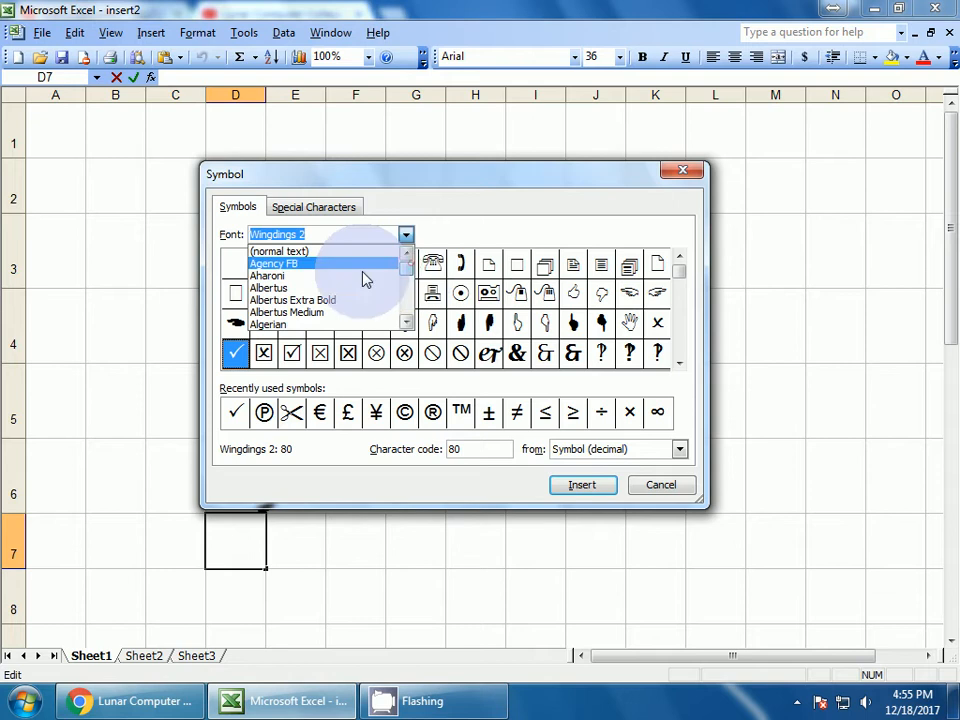
pyautogui.click(285, 287)
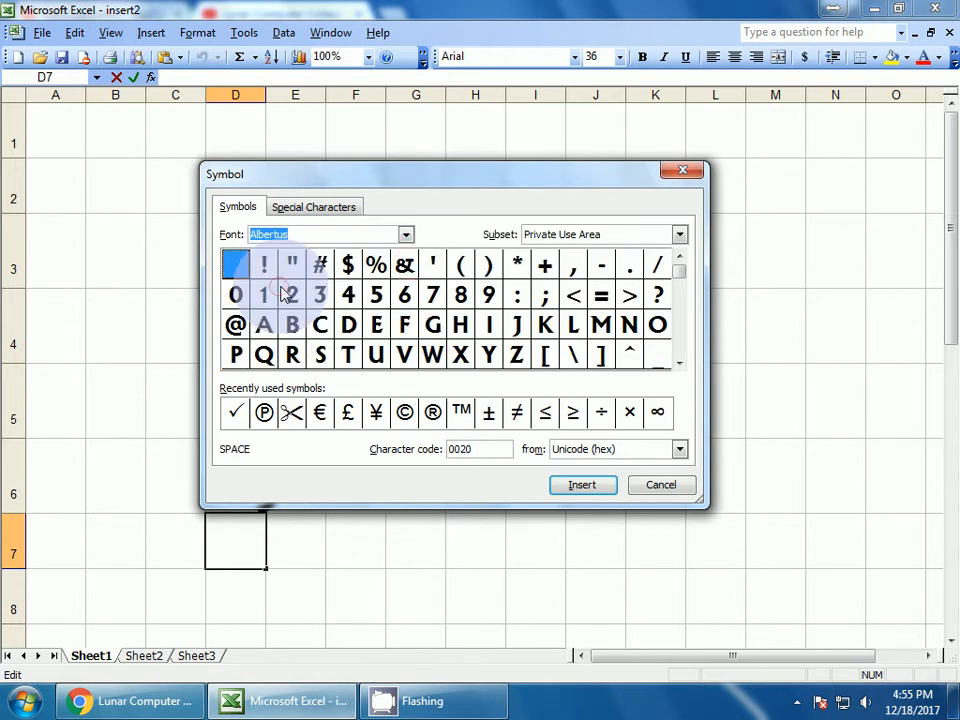
# Insert the black telephone symbol from the Wingdings font, character code 40, into cell D7 and close the Symbol dialog
pyautogui.click(405, 234)
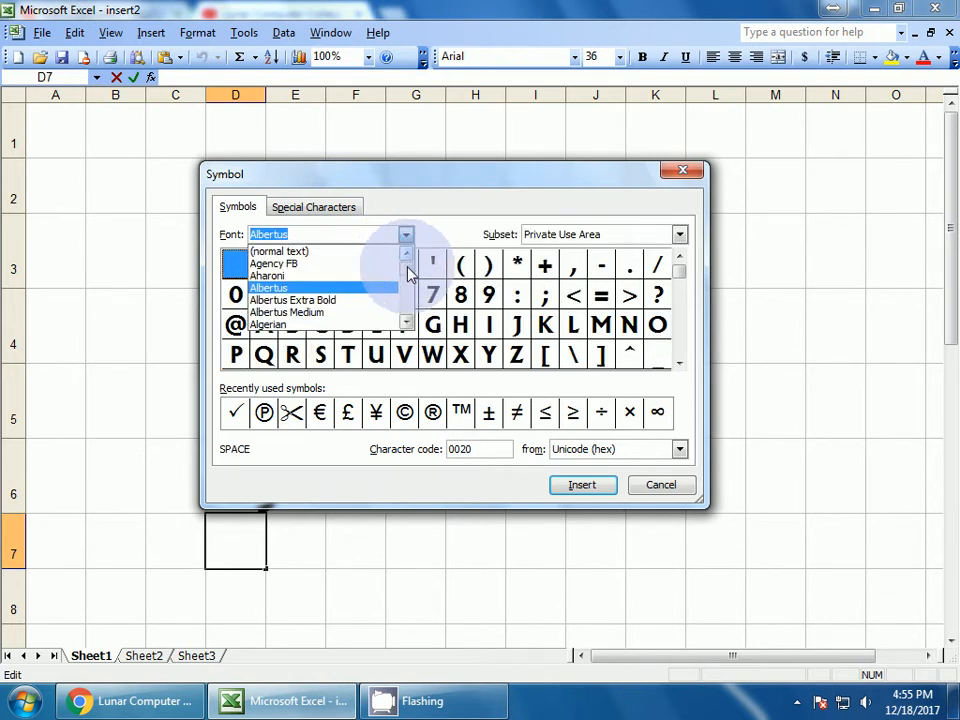
pyautogui.moveTo(411, 268); pyautogui.dragTo(413, 330)
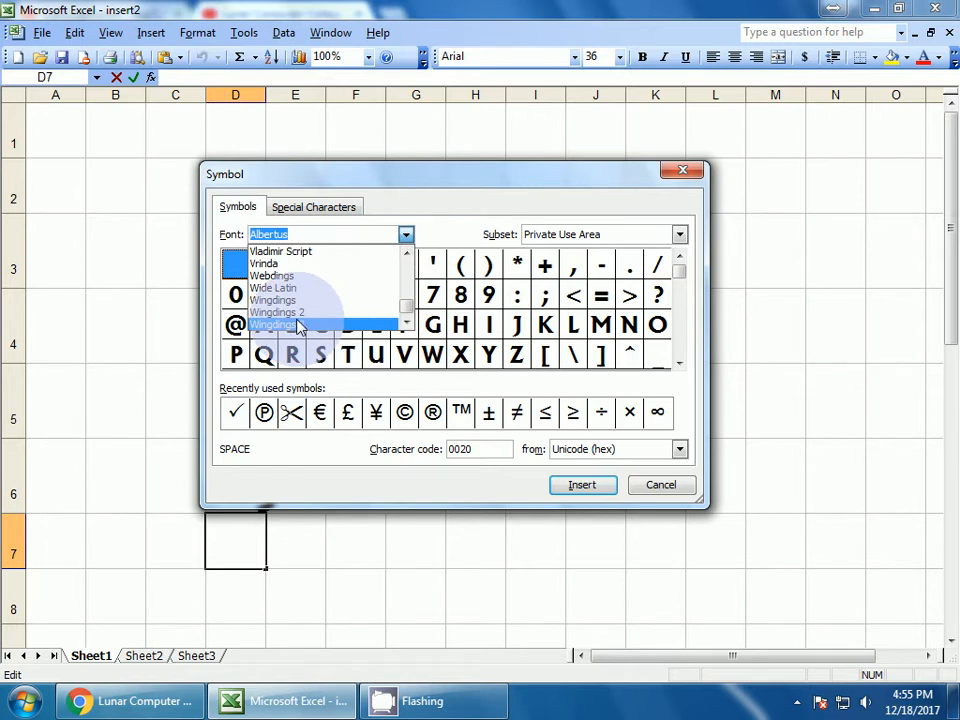
pyautogui.click(272, 300)
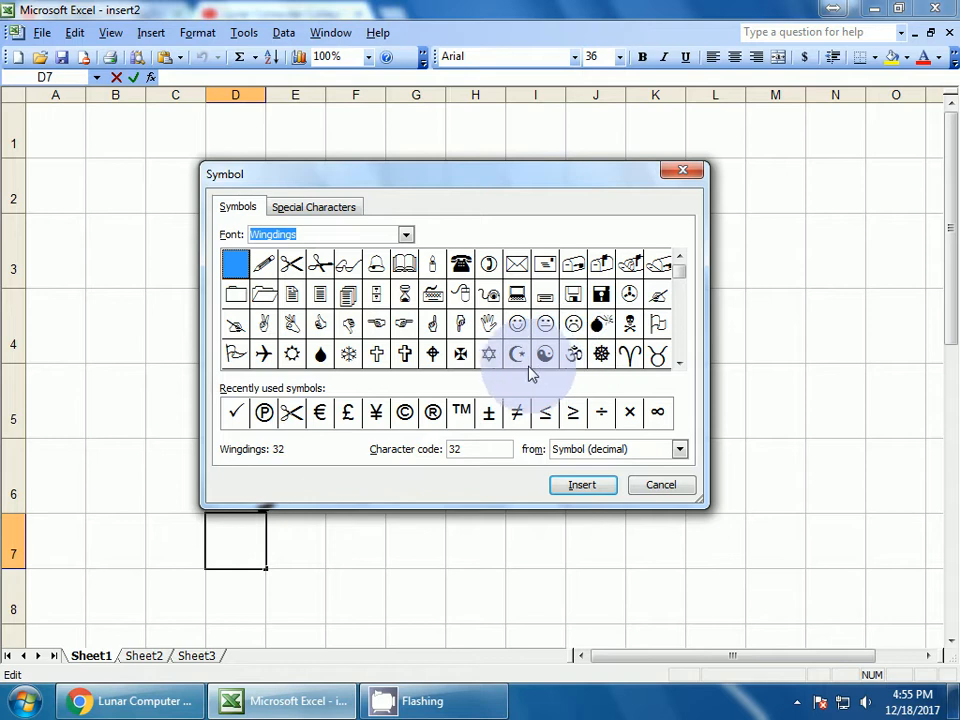
pyautogui.moveTo(462, 187); pyautogui.dragTo(497, 148)
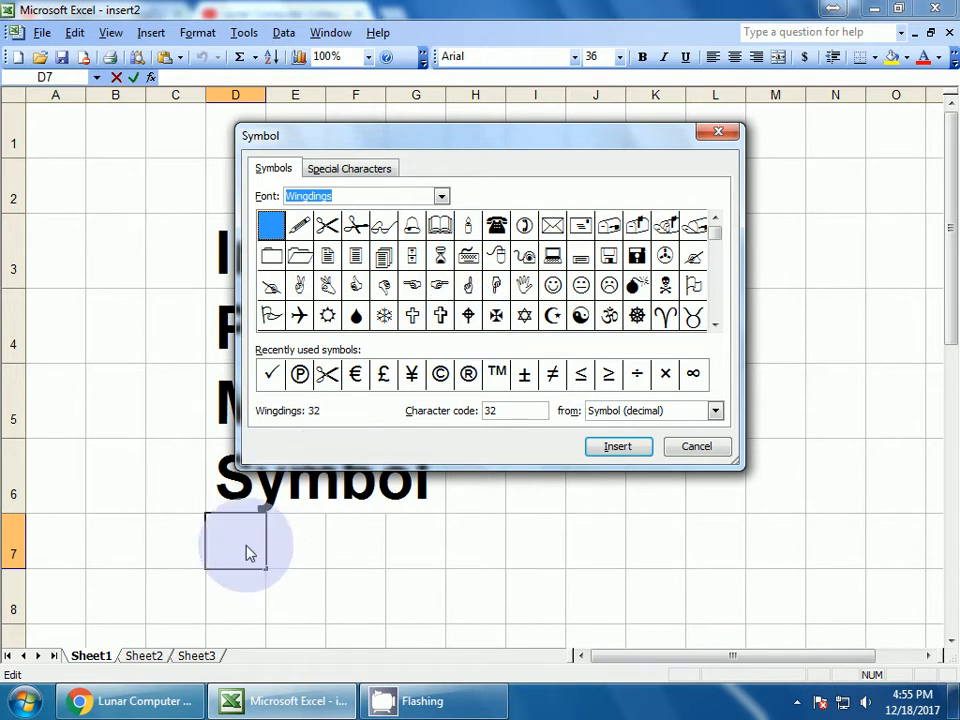
pyautogui.click(496, 225)
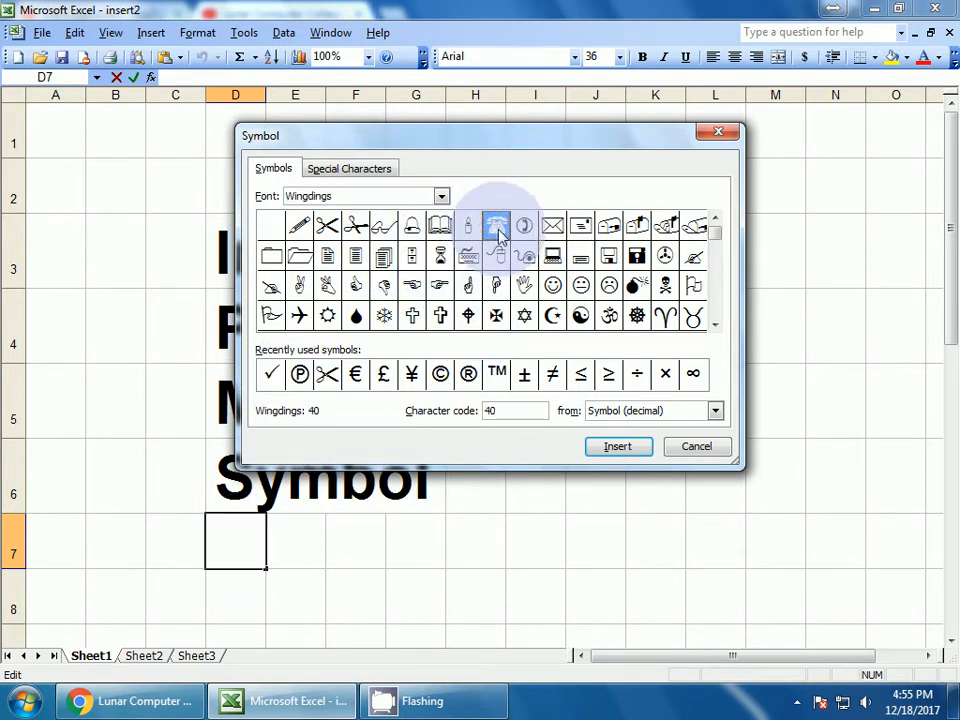
pyautogui.click(612, 442)
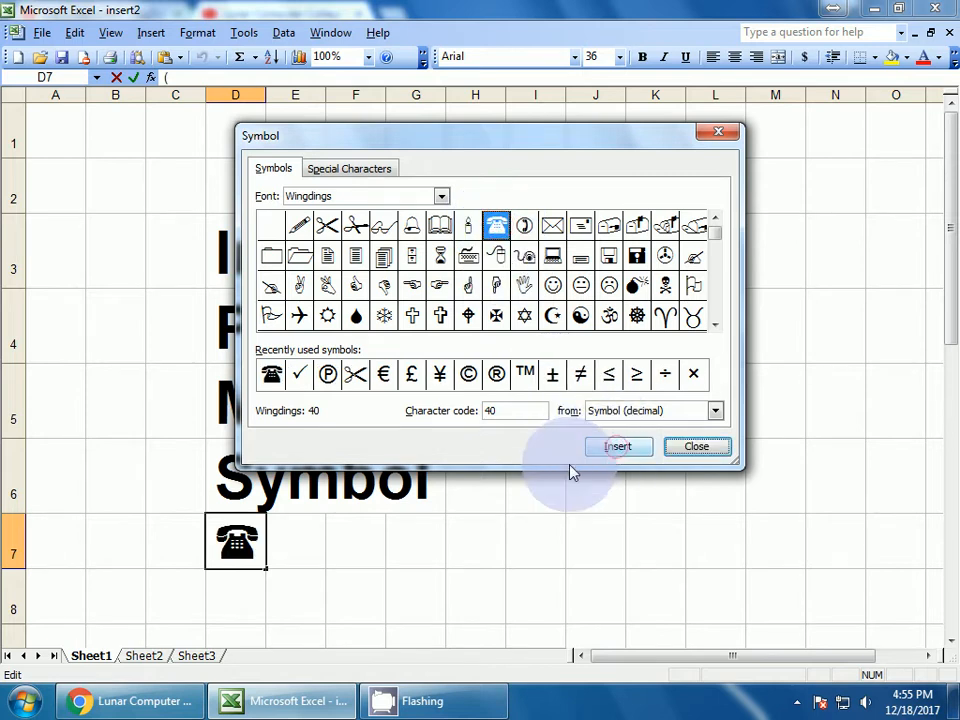
pyautogui.click(688, 450)
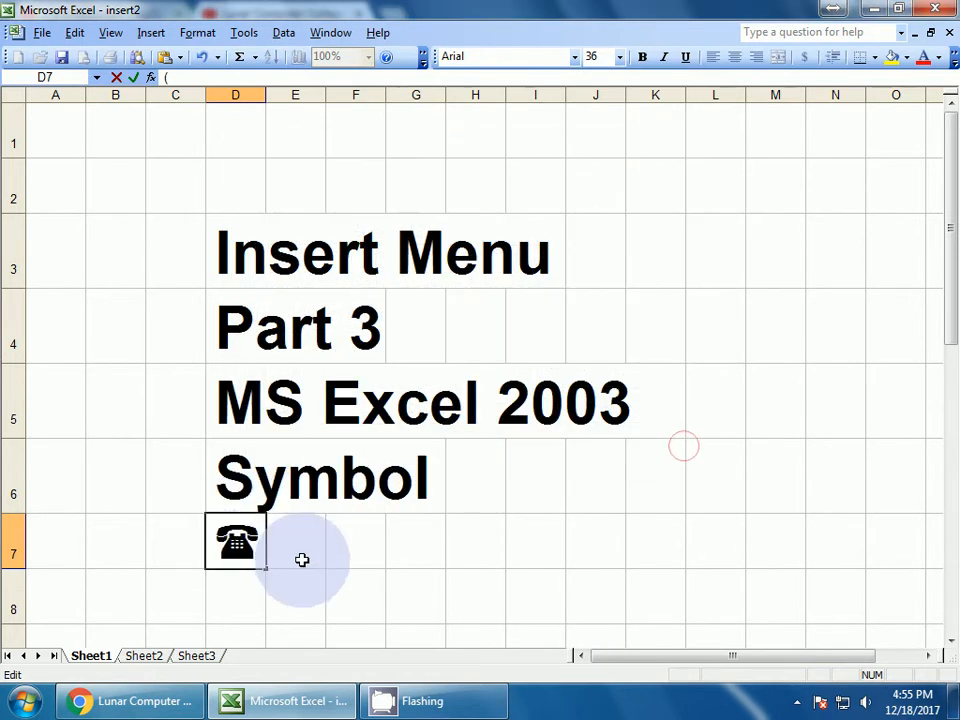
# Commit the entry and delete the telephone symbol from cell D7
pyautogui.click(303, 555)
pyautogui.click(371, 549)
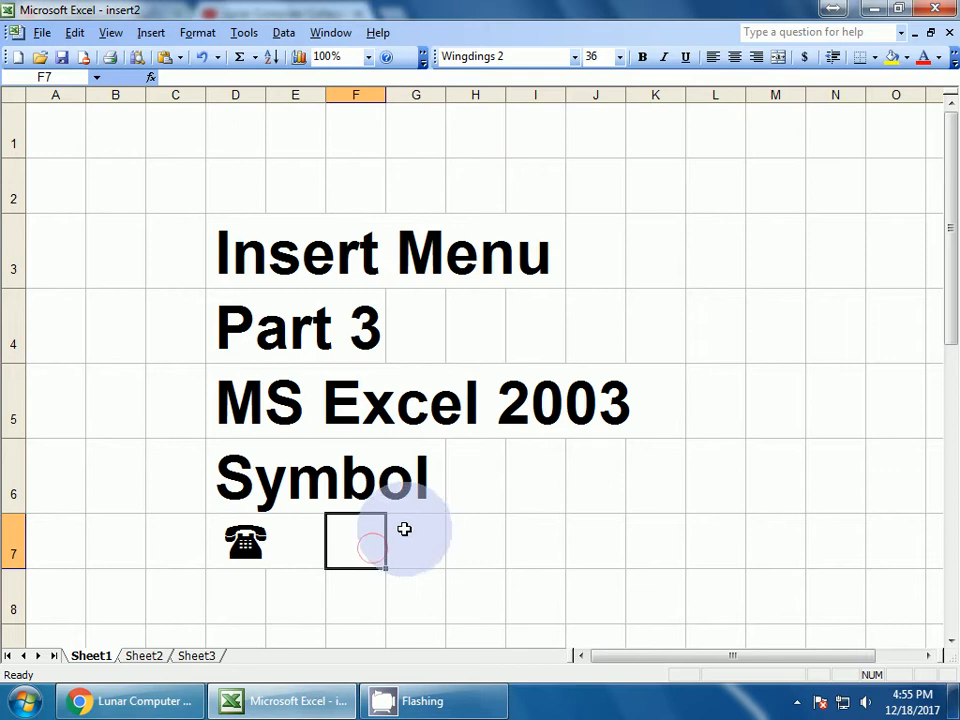
pyautogui.click(234, 545)
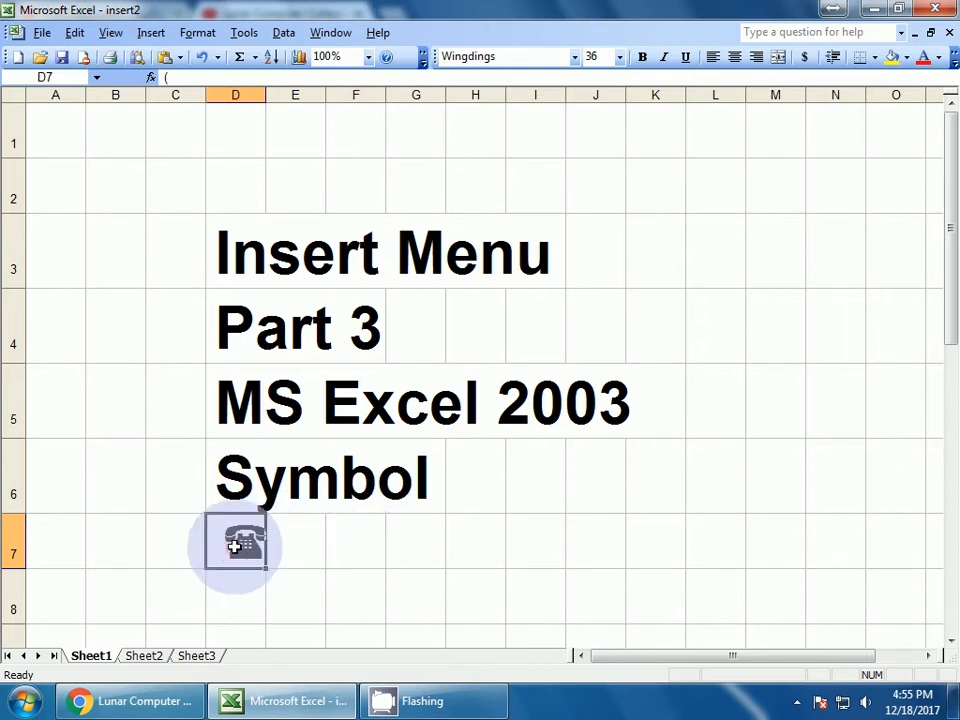
pyautogui.press('Delete')
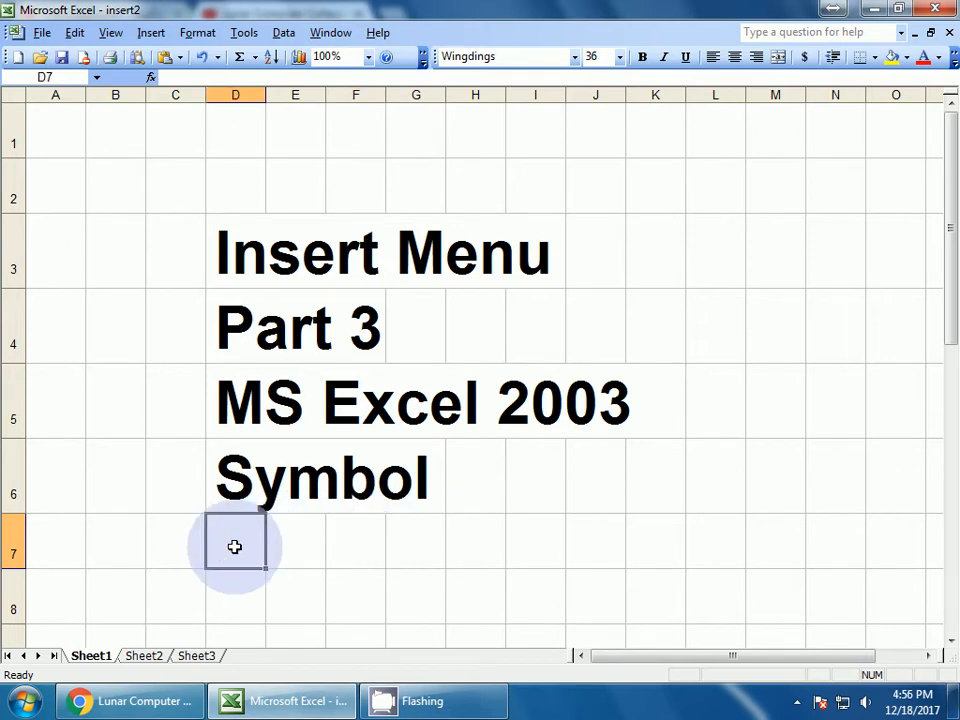
# Insert a page break at cell D7
pyautogui.click(165, 34)
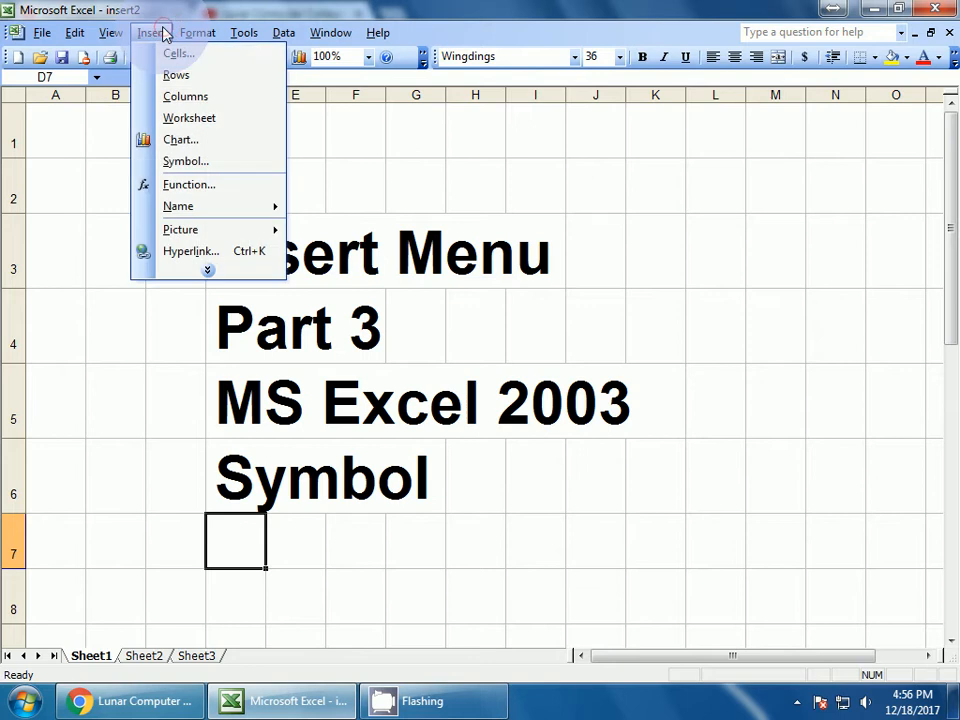
pyautogui.click(207, 271)
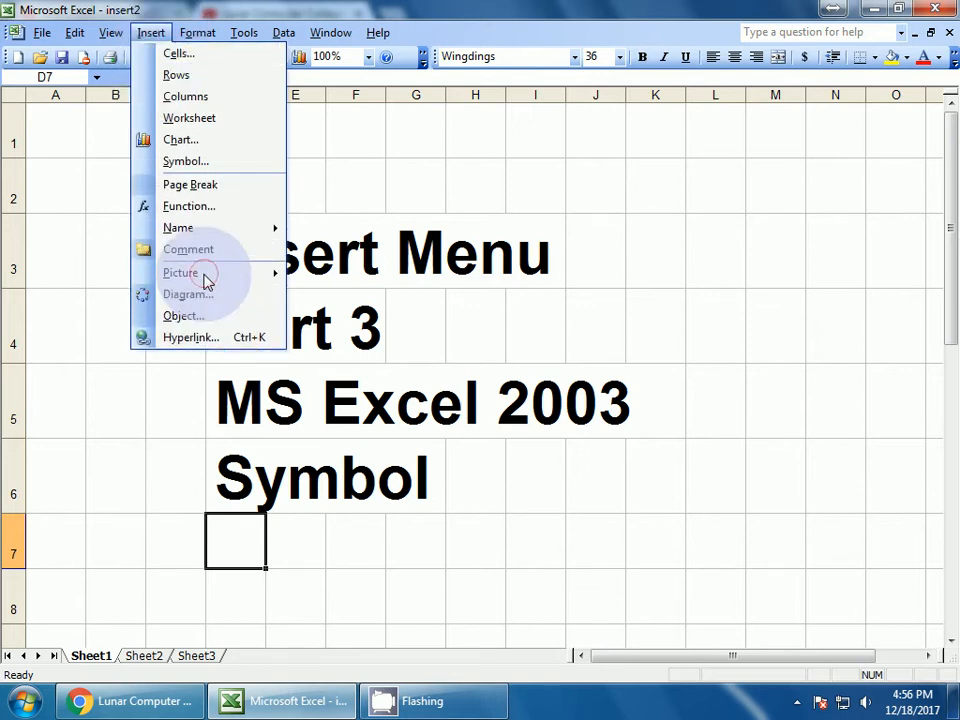
pyautogui.click(197, 187)
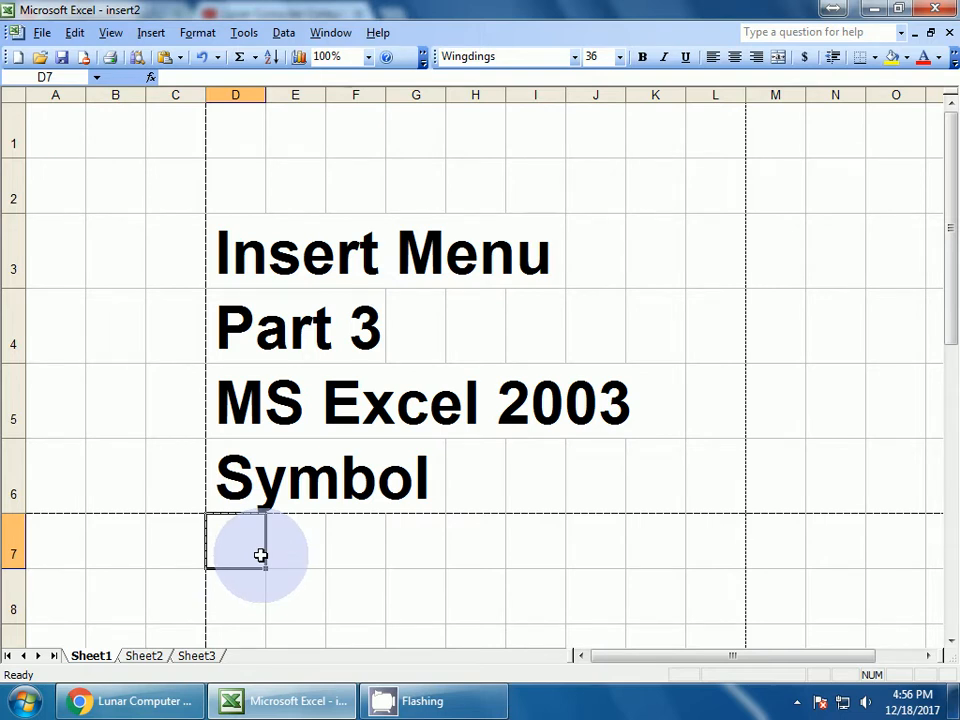
# Check how the page break splits the sheet by viewing both pages in print preview, and return to the worksheet
pyautogui.click(40, 33)
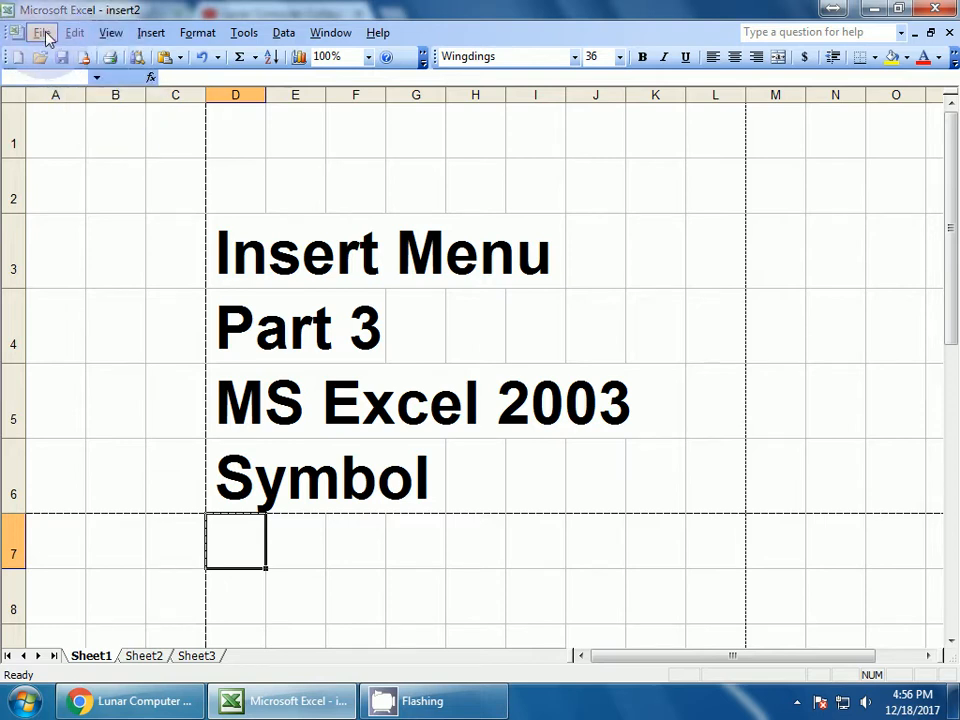
pyautogui.click(44, 34)
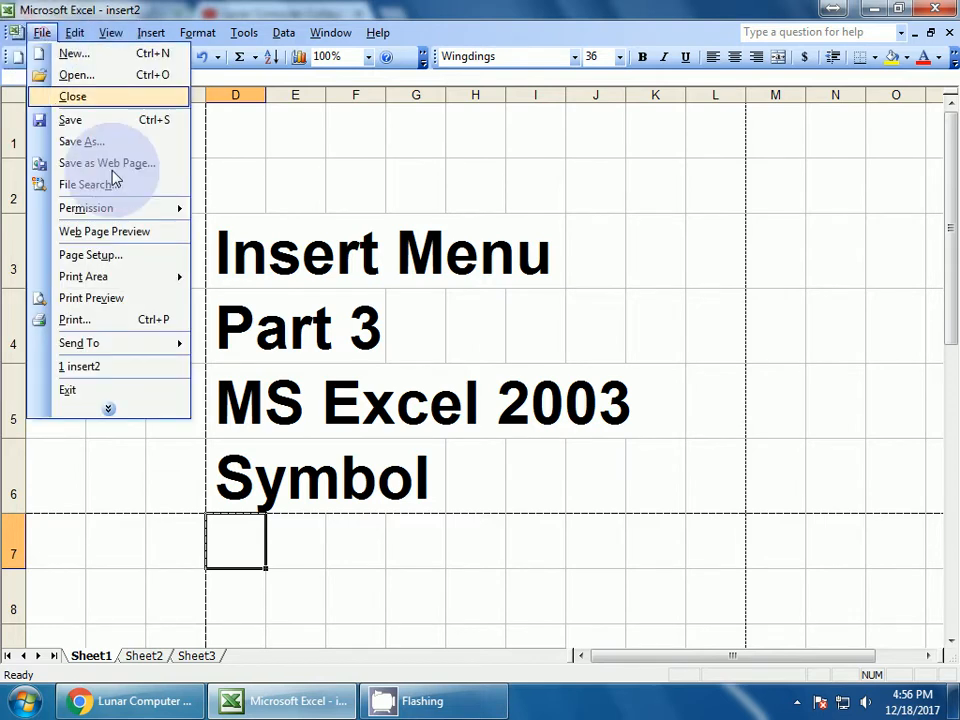
pyautogui.click(96, 300)
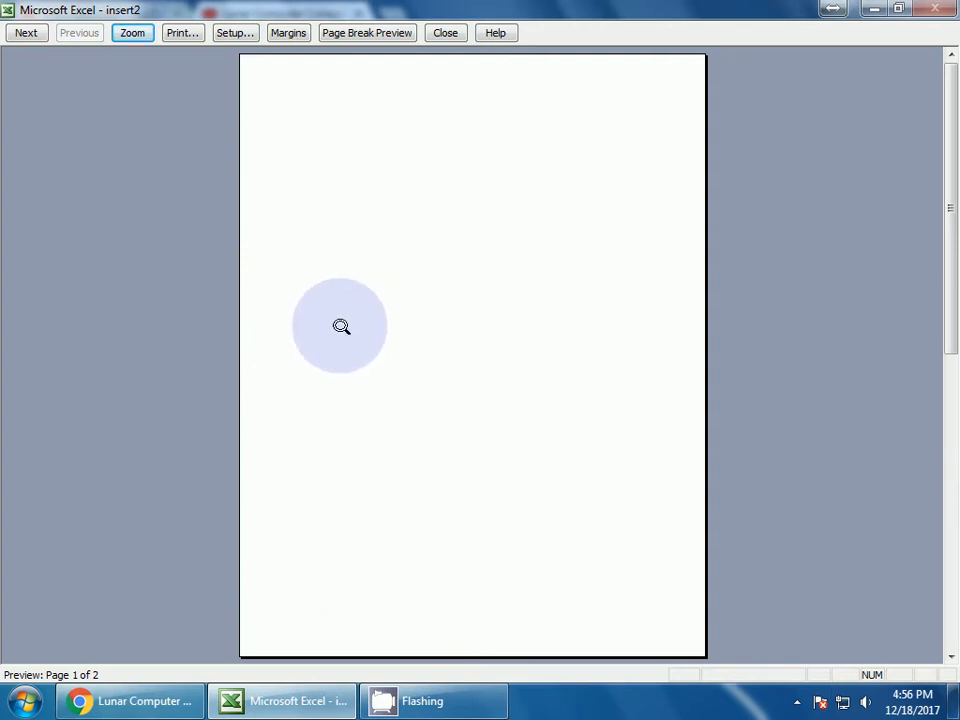
pyautogui.click(26, 33)
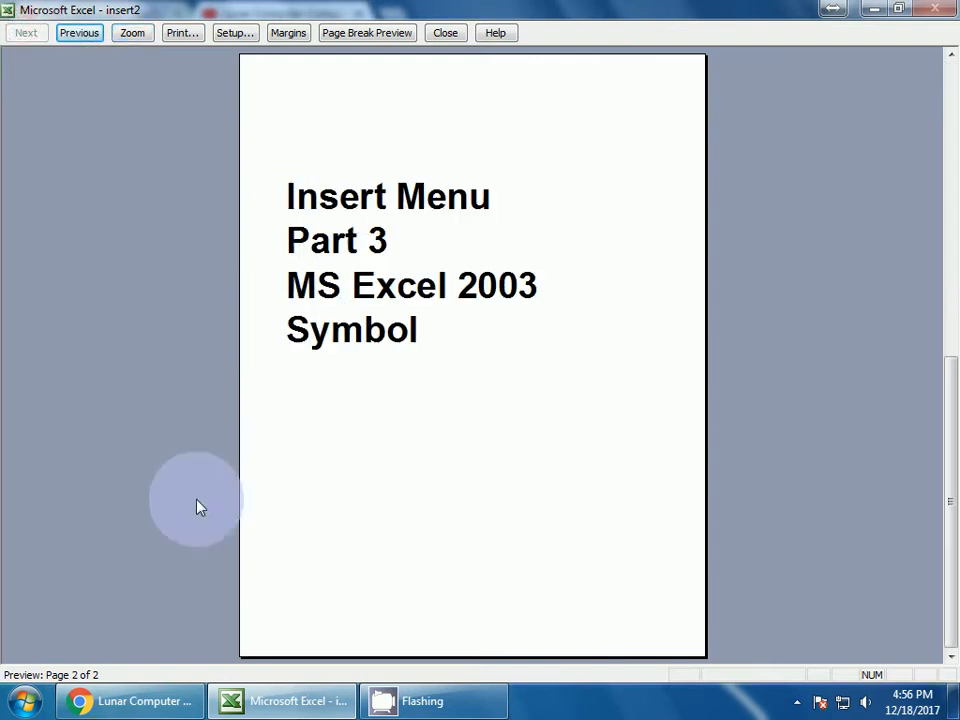
pyautogui.click(450, 31)
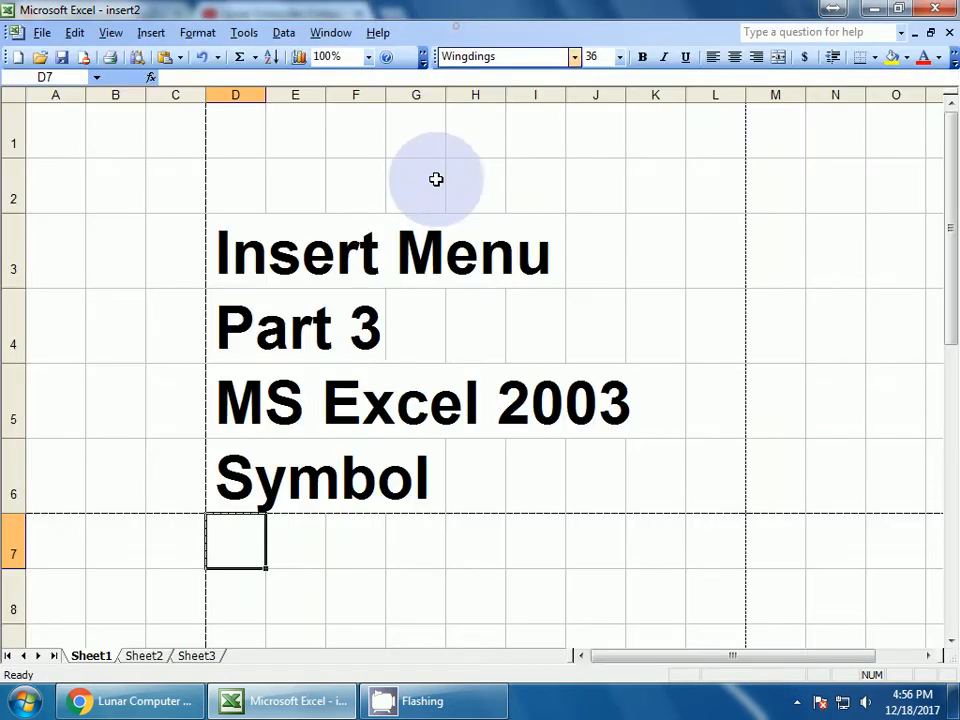
pyautogui.click(128, 277)
pyautogui.scroll(-1, 156, 324)
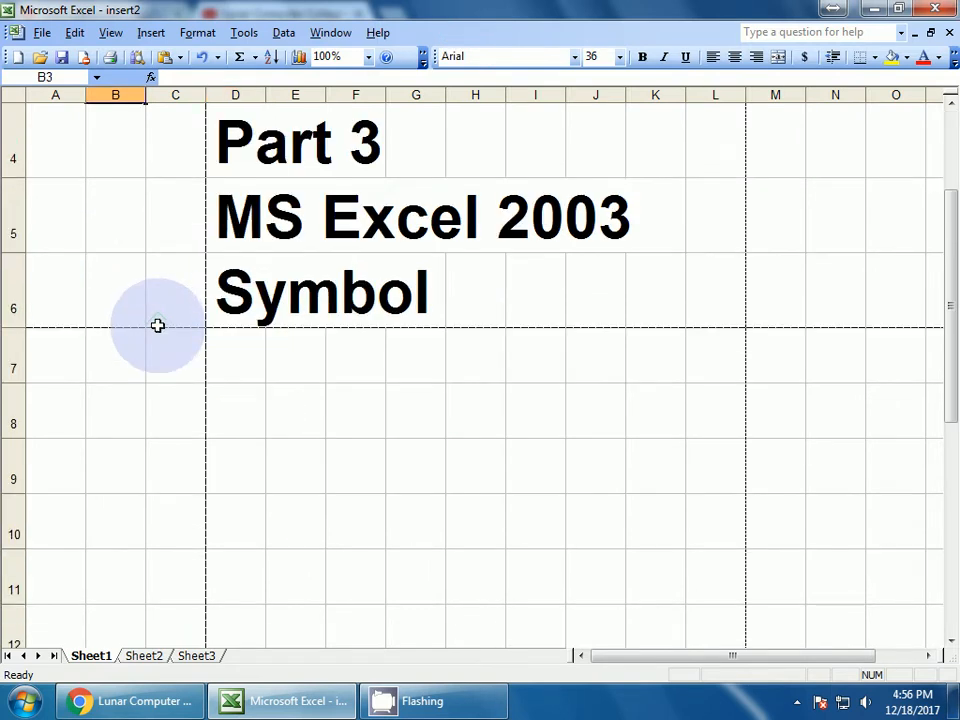
pyautogui.scroll(1, 158, 325)
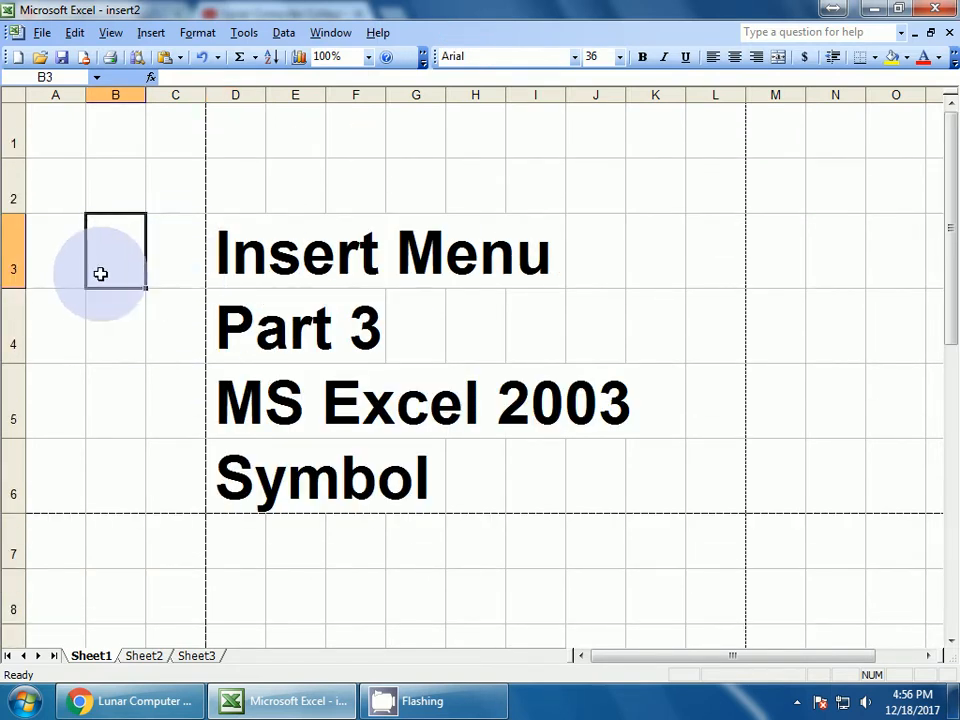
pyautogui.click(346, 292)
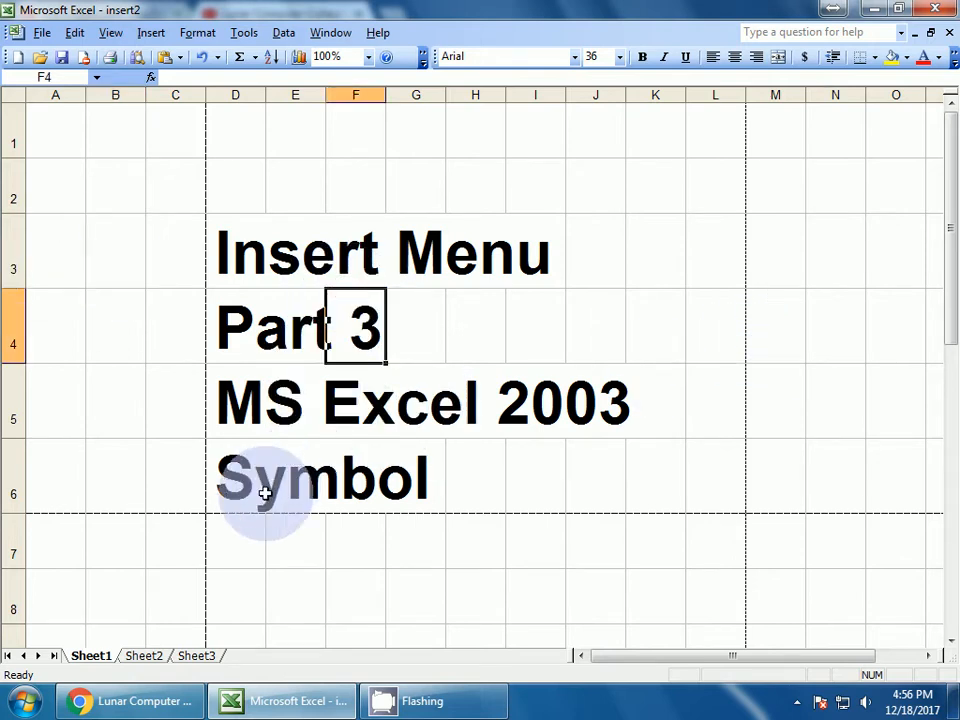
pyautogui.click(221, 489)
# Remove the page break at cell D7
pyautogui.click(228, 533)
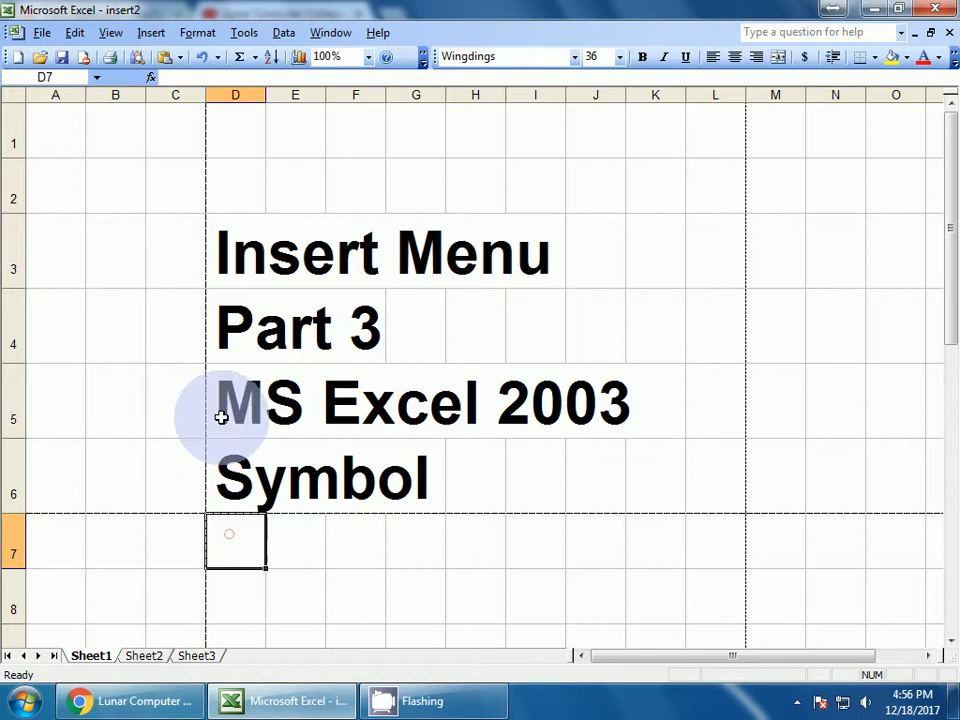
pyautogui.click(151, 33)
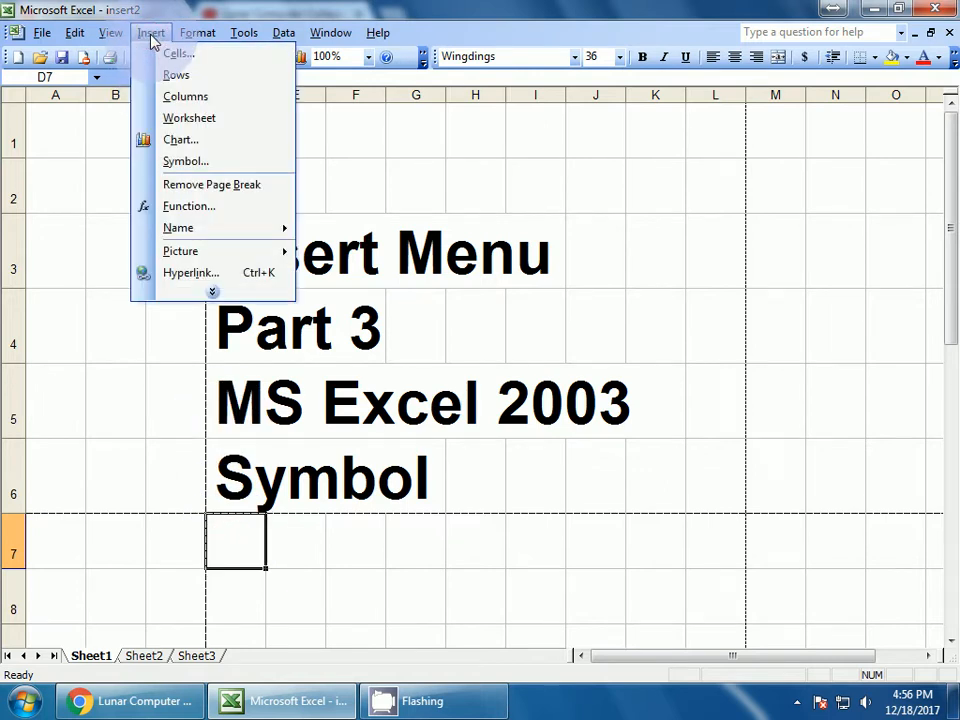
pyautogui.click(205, 186)
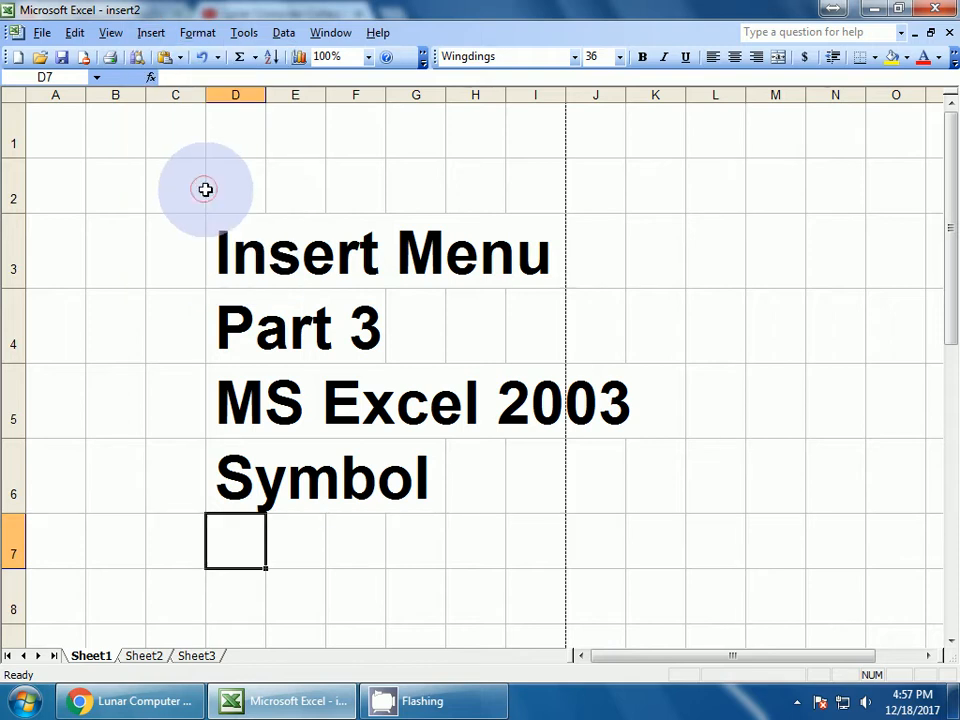
# Start inserting a function in cell D7 and search the function list for "grade"
pyautogui.click(143, 35)
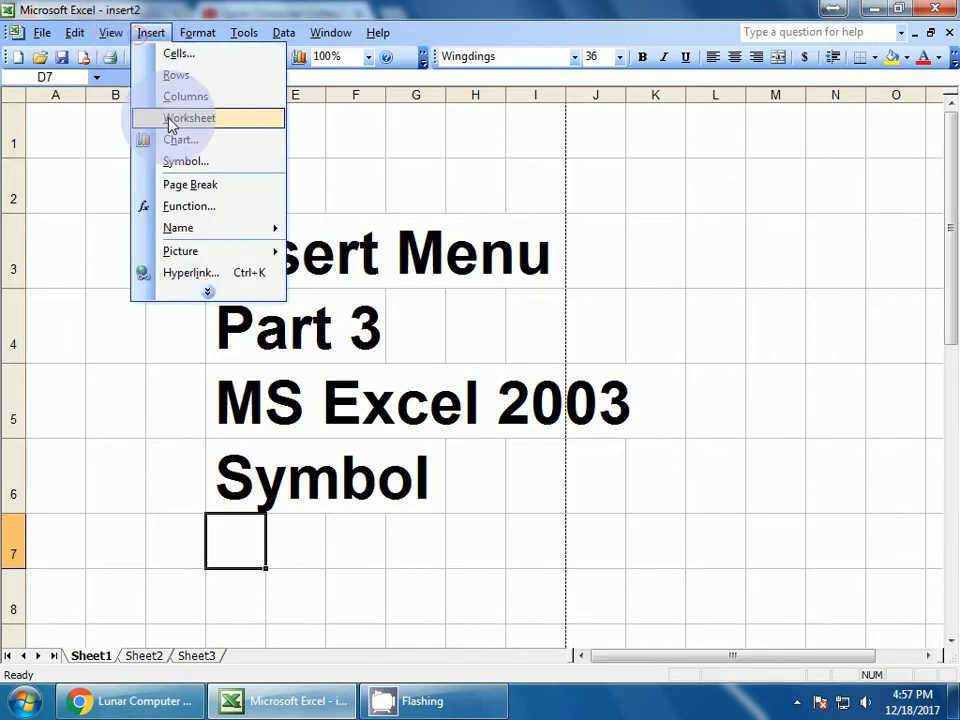
pyautogui.click(208, 292)
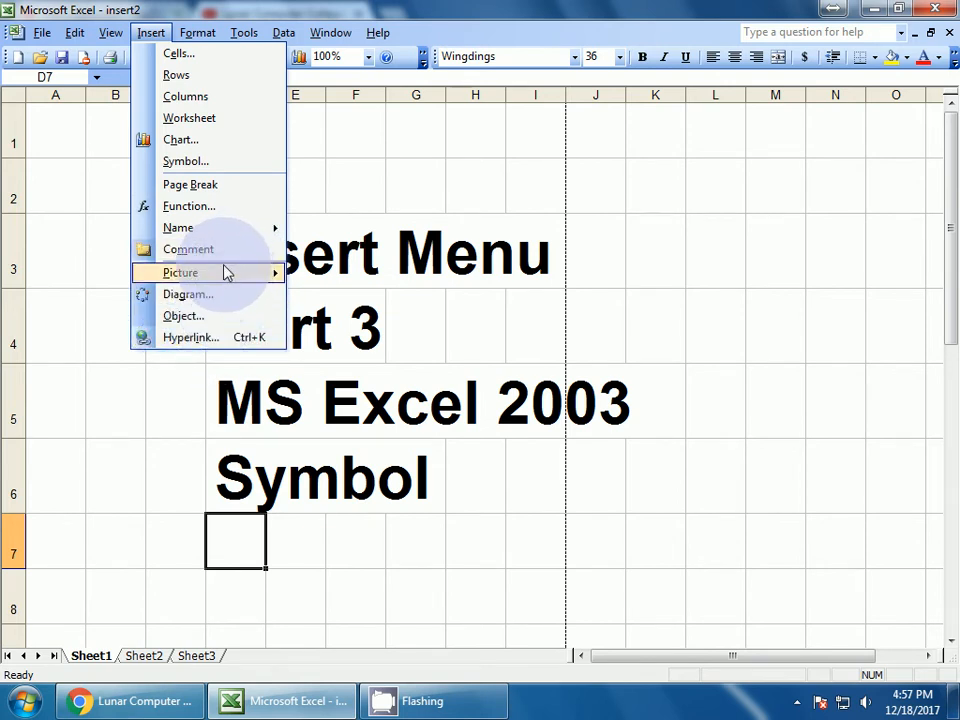
pyautogui.click(185, 208)
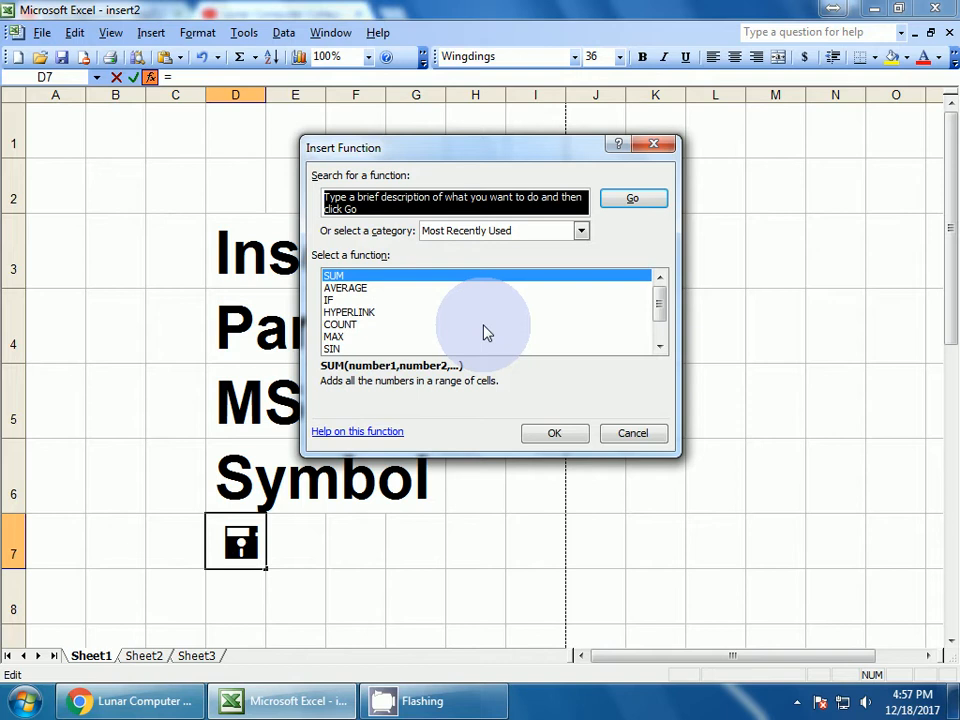
pyautogui.write('gr')
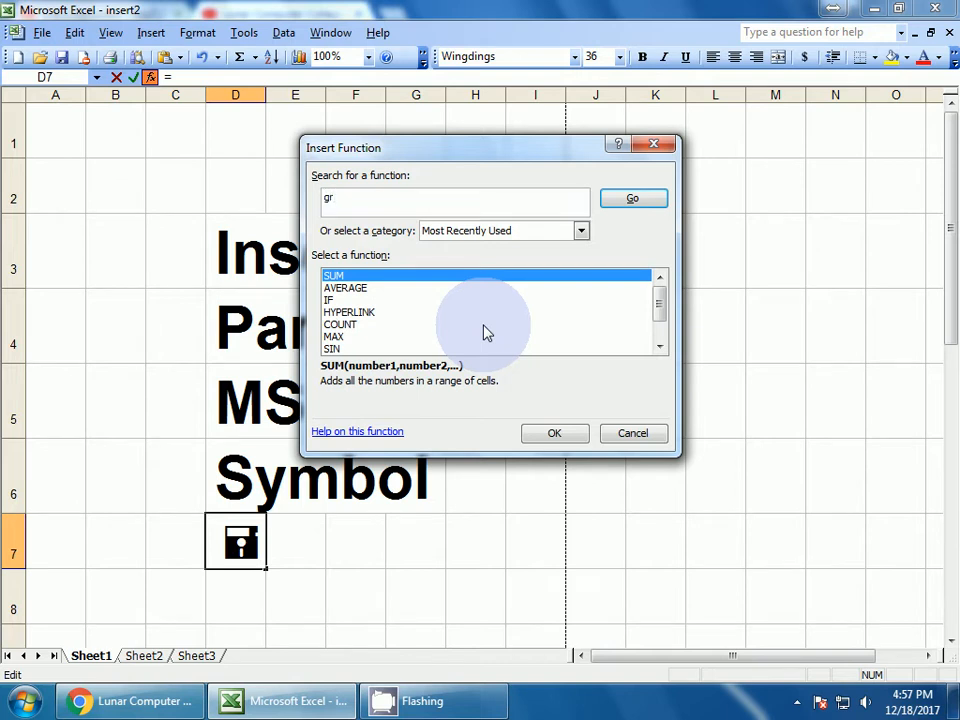
pyautogui.write('ade')
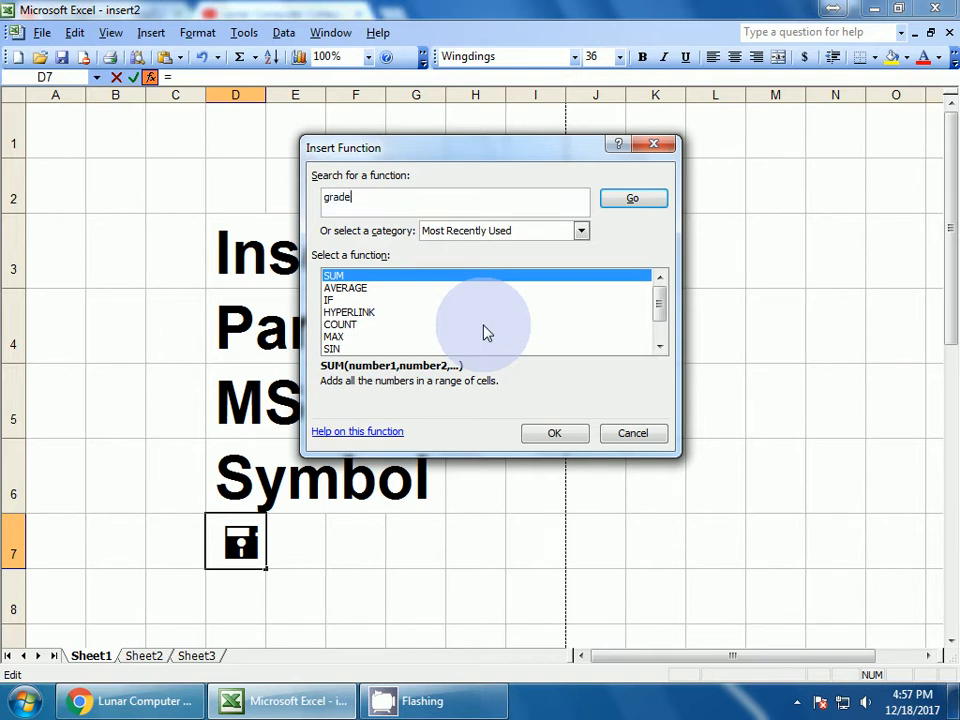
pyautogui.click(643, 205)
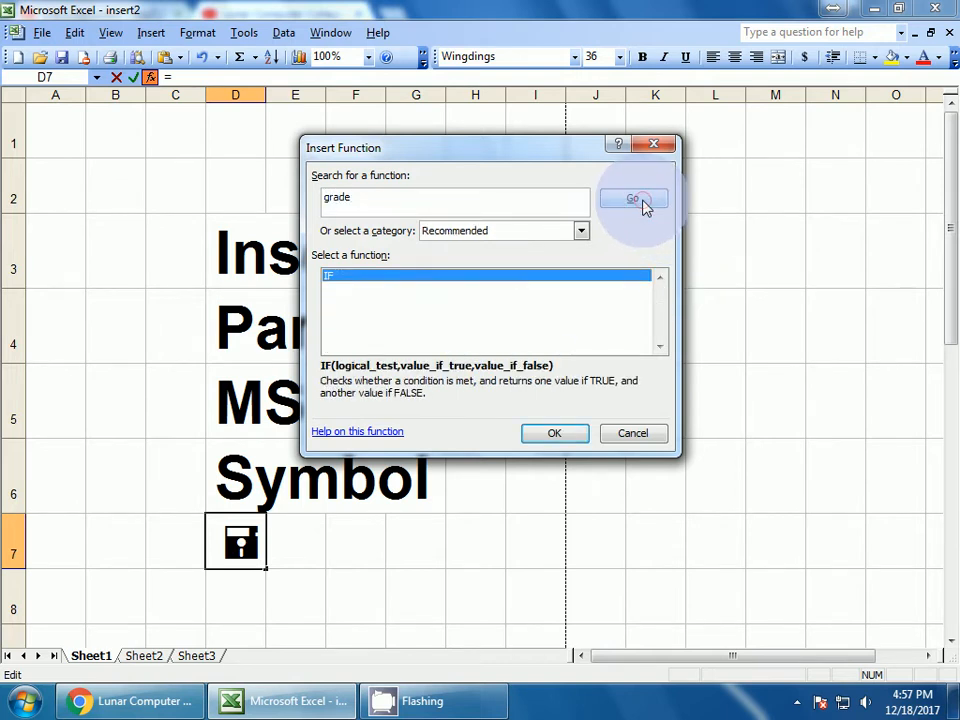
# Replace the function search text with "total" and run the search
pyautogui.click(385, 201)
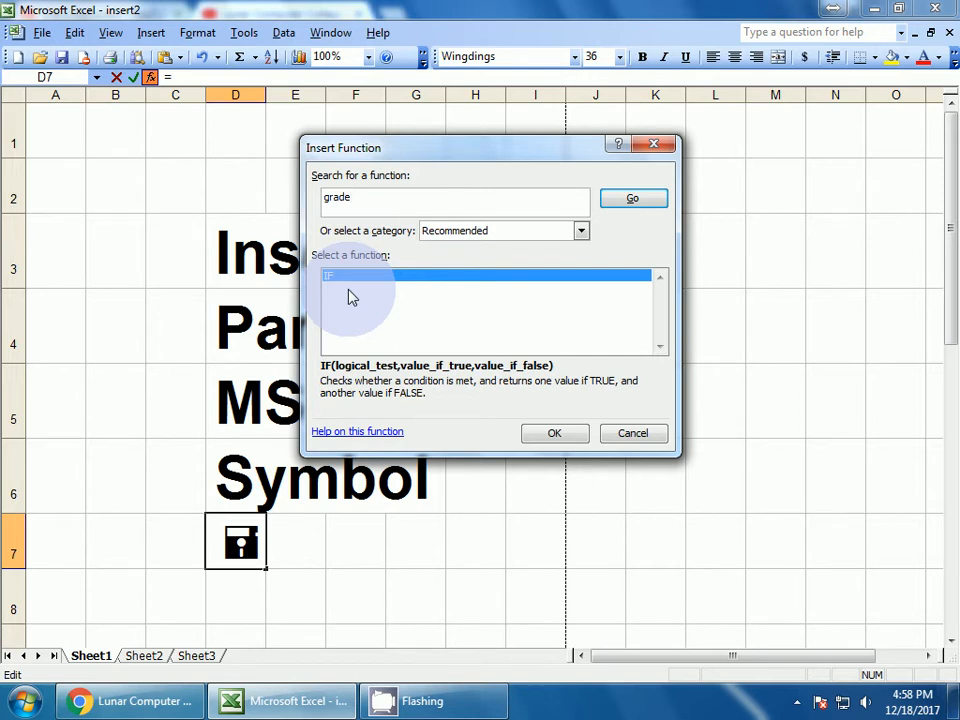
pyautogui.moveTo(394, 199); pyautogui.dragTo(303, 204)
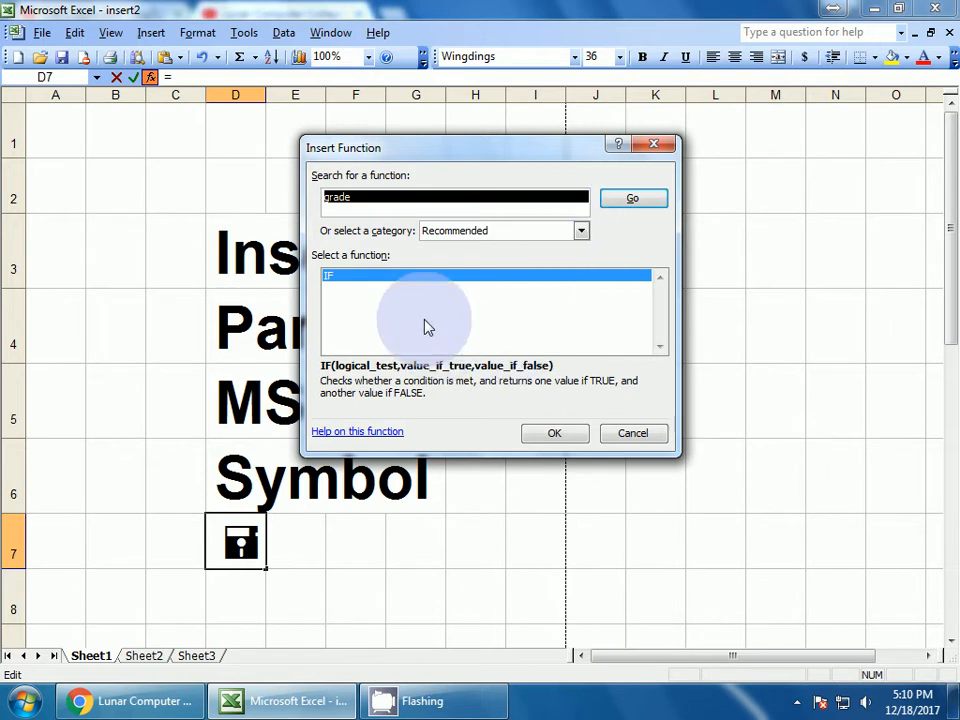
pyautogui.click(414, 196)
pyautogui.moveTo(368, 200); pyautogui.dragTo(260, 190)
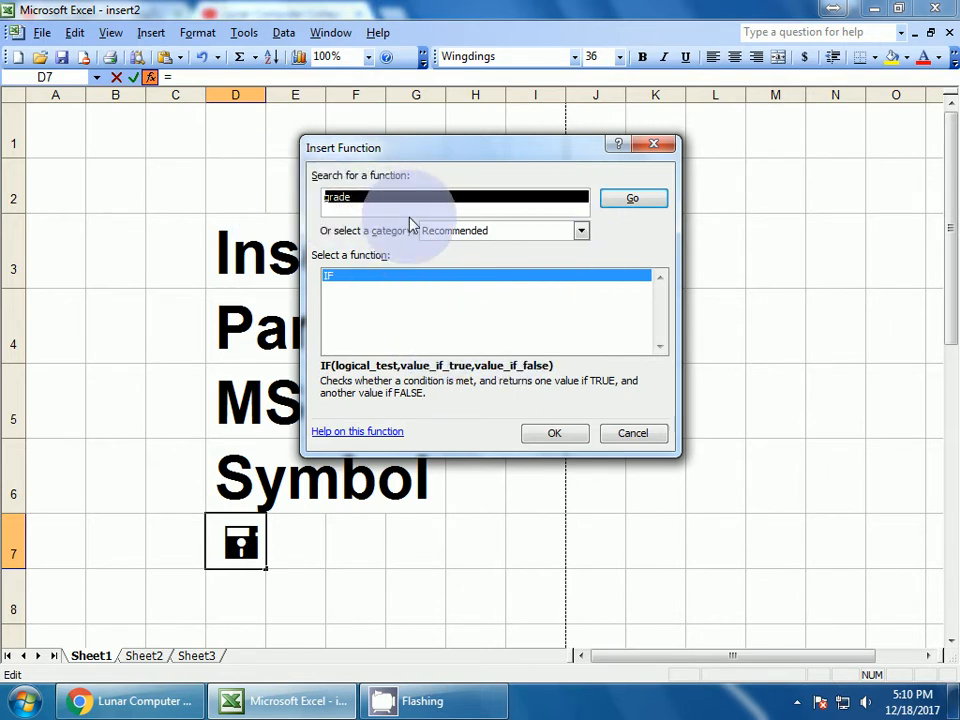
pyautogui.write('total')
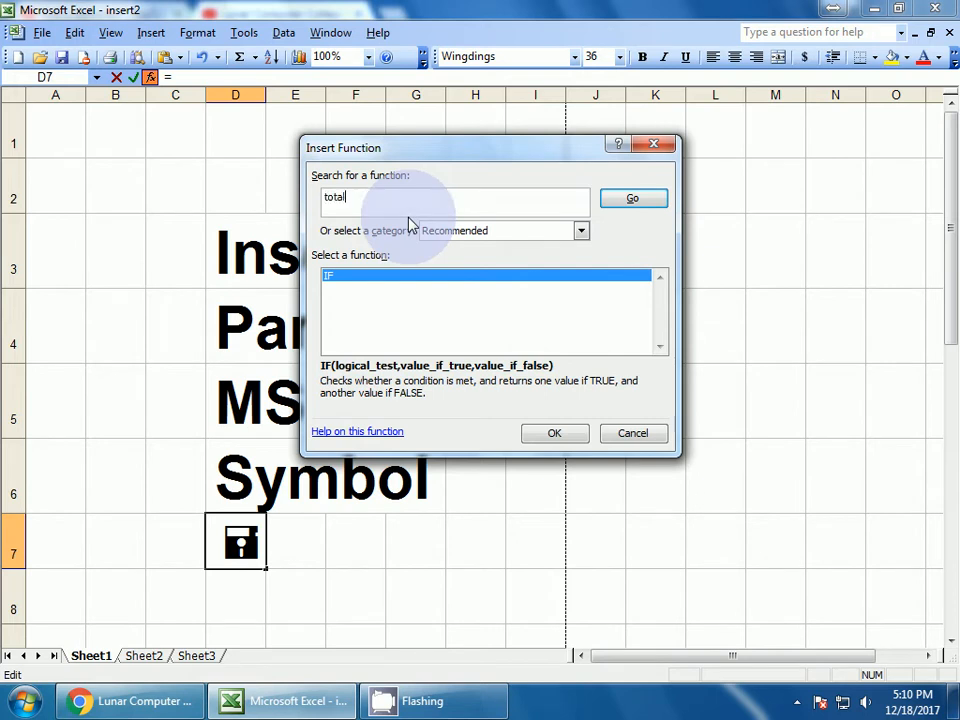
pyautogui.click(622, 208)
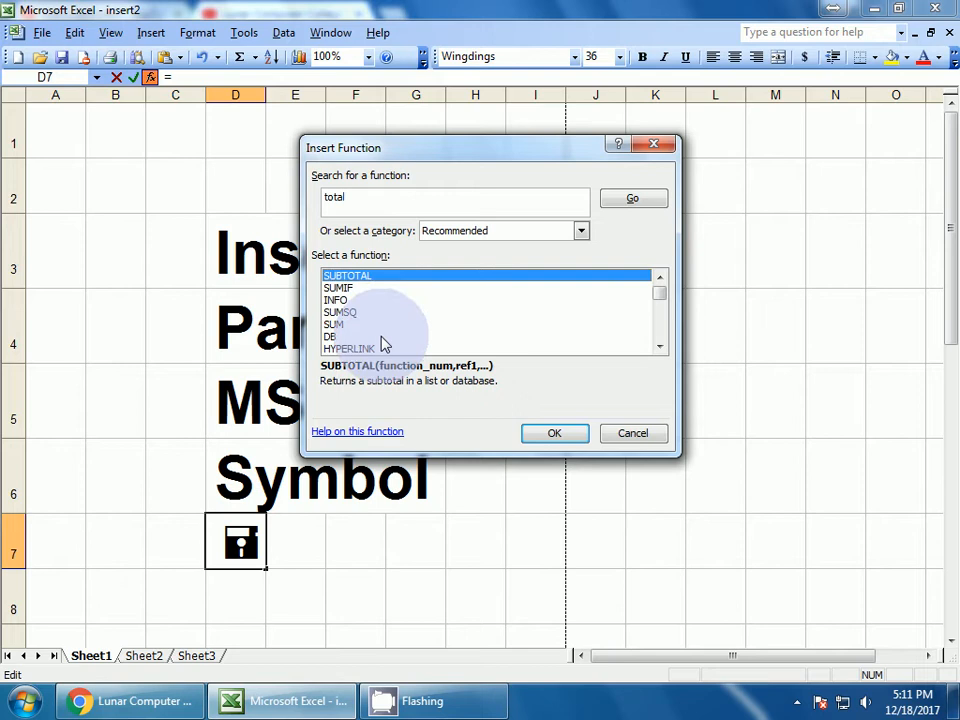
# Try to total the range J3:J6 in cell D7 with the SUM function
pyautogui.click(333, 326)
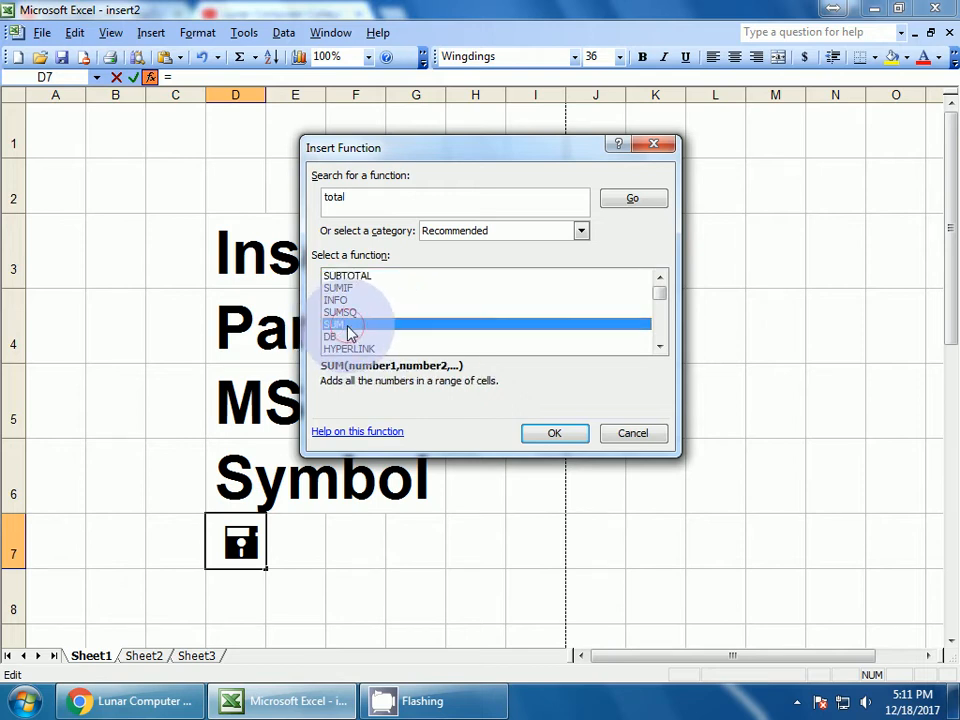
pyautogui.click(548, 435)
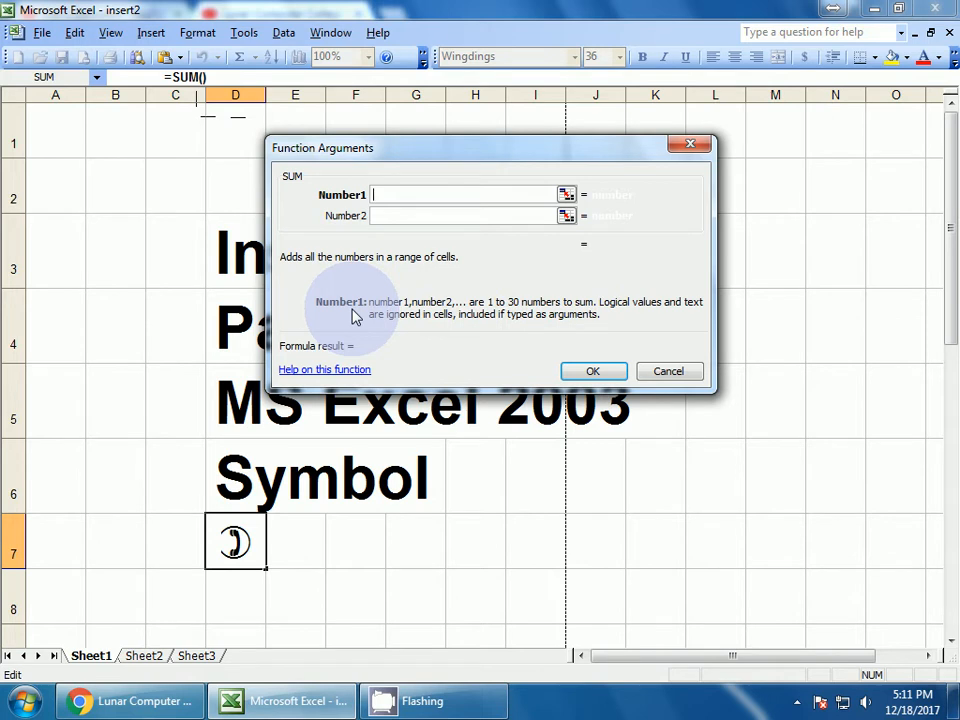
pyautogui.click(566, 194)
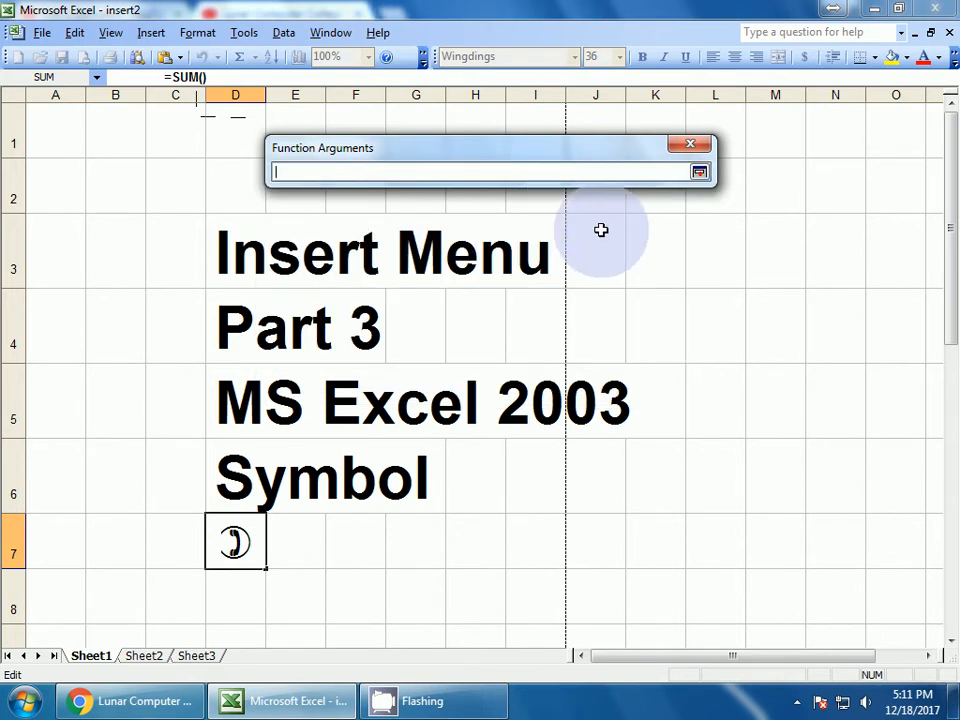
pyautogui.moveTo(601, 231); pyautogui.dragTo(613, 451)
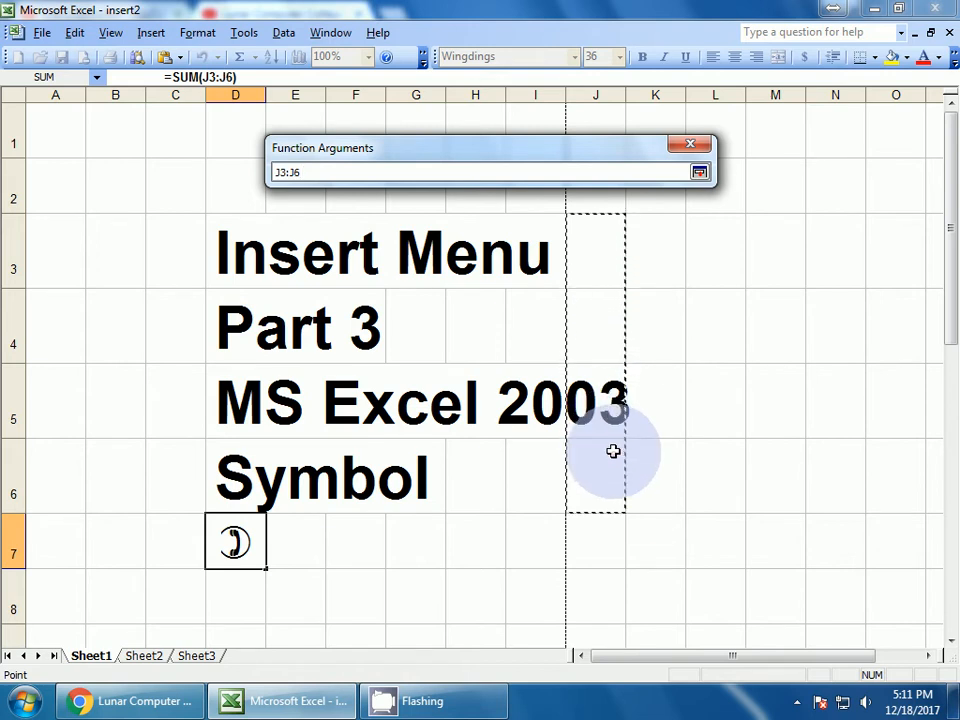
pyautogui.press('Return')
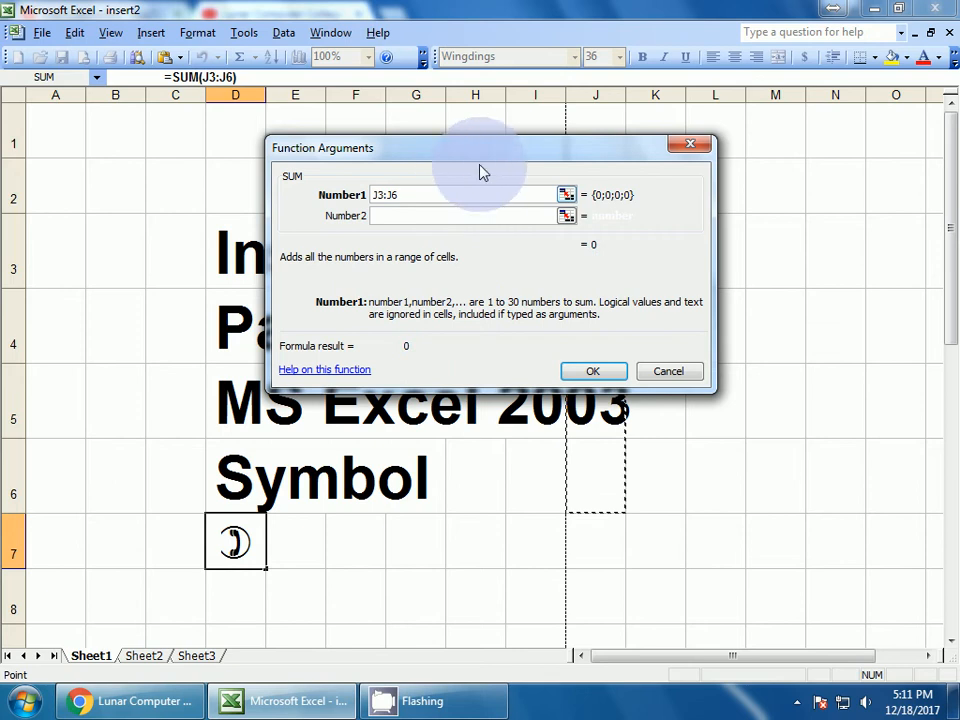
pyautogui.moveTo(508, 159); pyautogui.dragTo(300, 190)
pyautogui.click(589, 248)
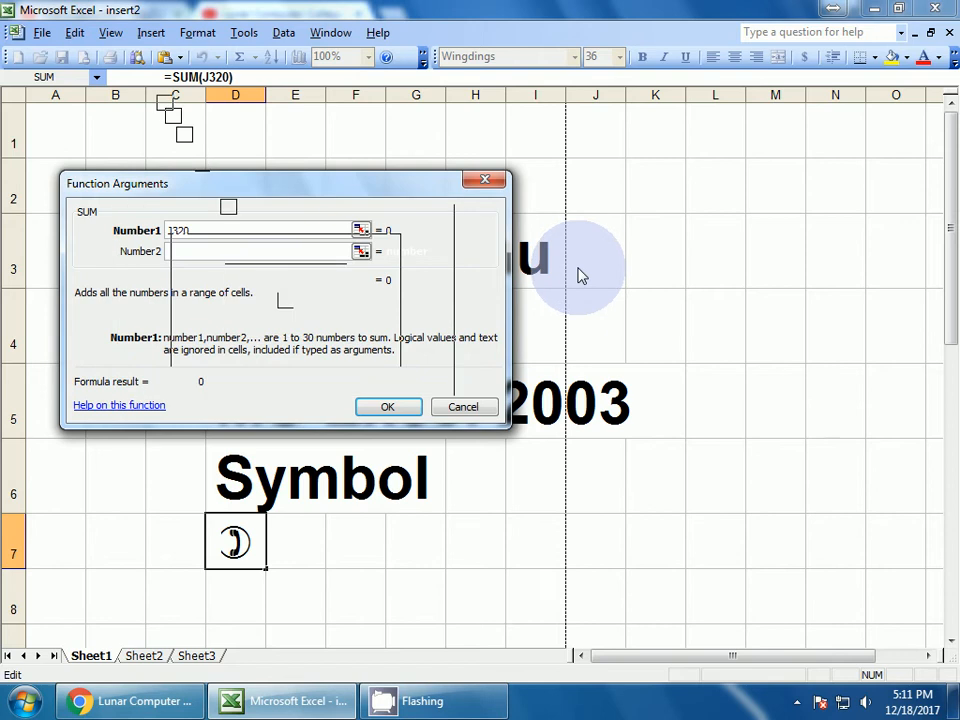
pyautogui.click(483, 182)
pyautogui.click(482, 184)
# Enter the numbers 34, 22 and 11 in cells L3, L4 and L5
pyautogui.click(599, 249)
pyautogui.click(669, 260)
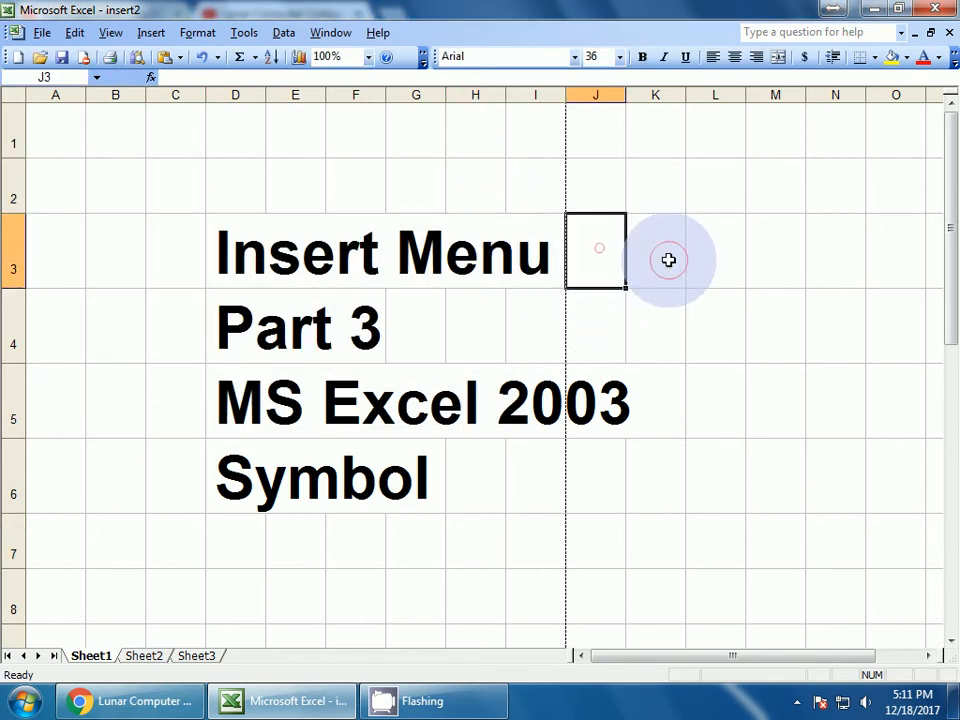
pyautogui.click(702, 247)
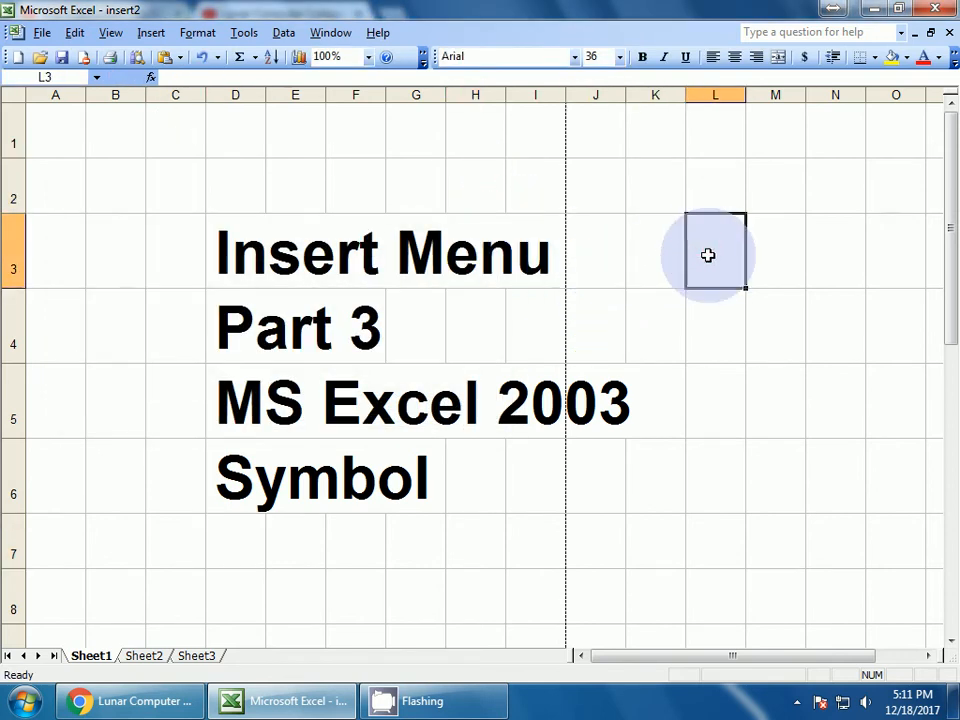
pyautogui.press('Return')
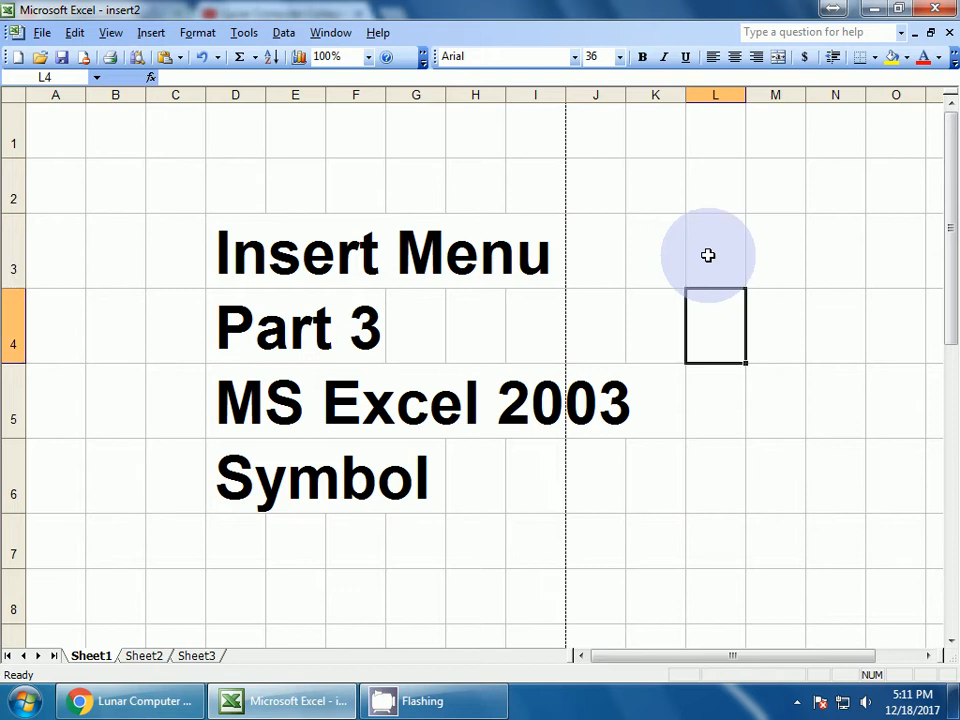
pyautogui.click(708, 255)
pyautogui.write('34')
pyautogui.press('Return')
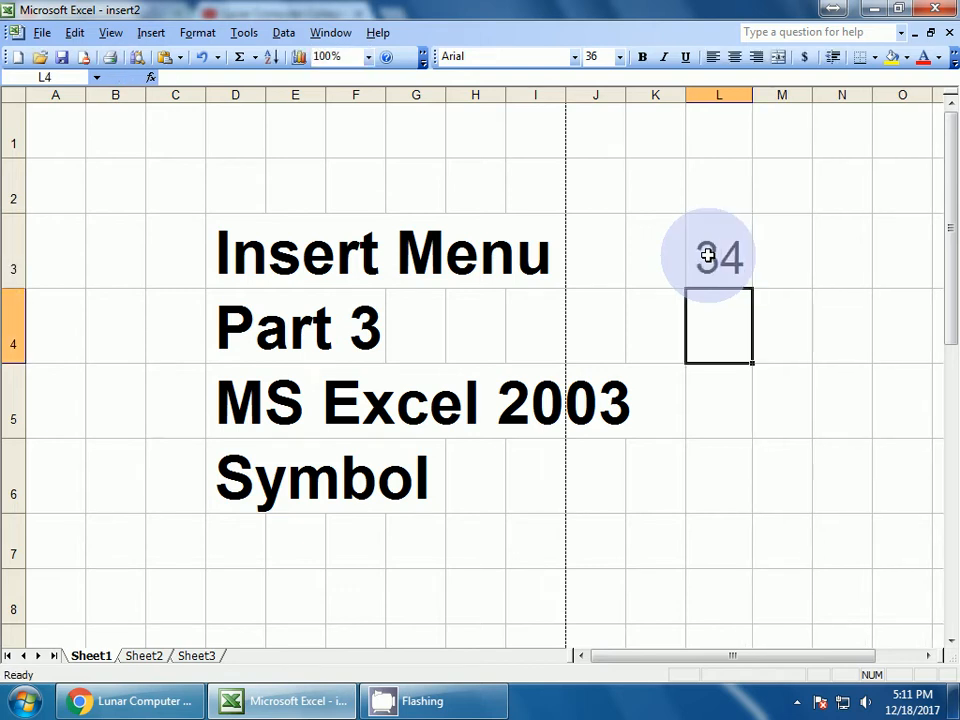
pyautogui.write('22')
pyautogui.press('Return')
pyautogui.write('1')
pyautogui.press('Return')
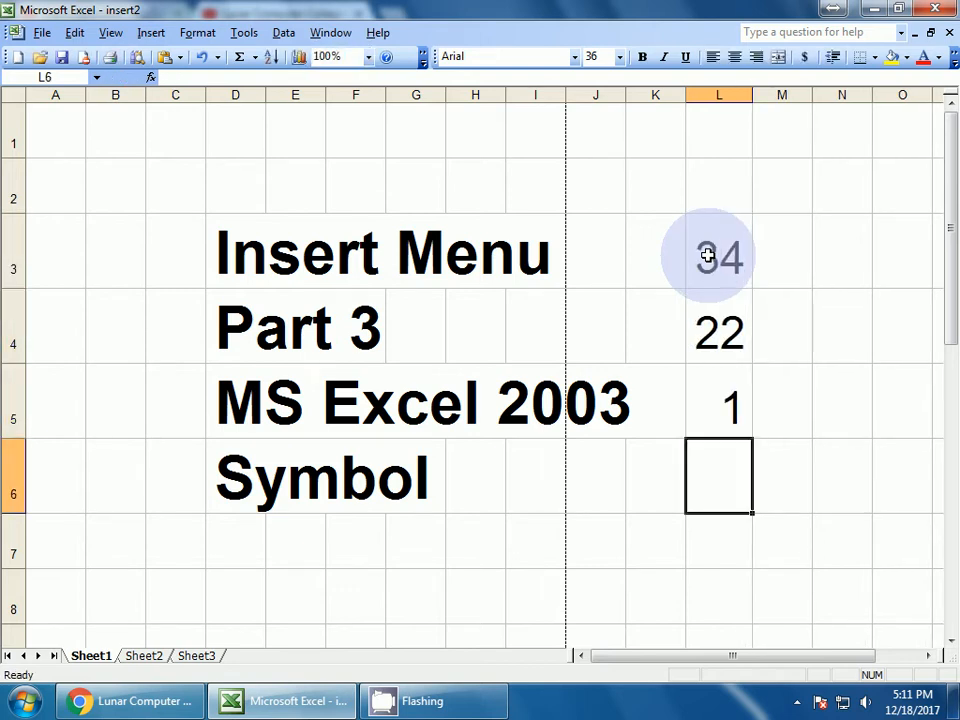
pyautogui.press('Up')
pyautogui.write('11')
pyautogui.press('Return')
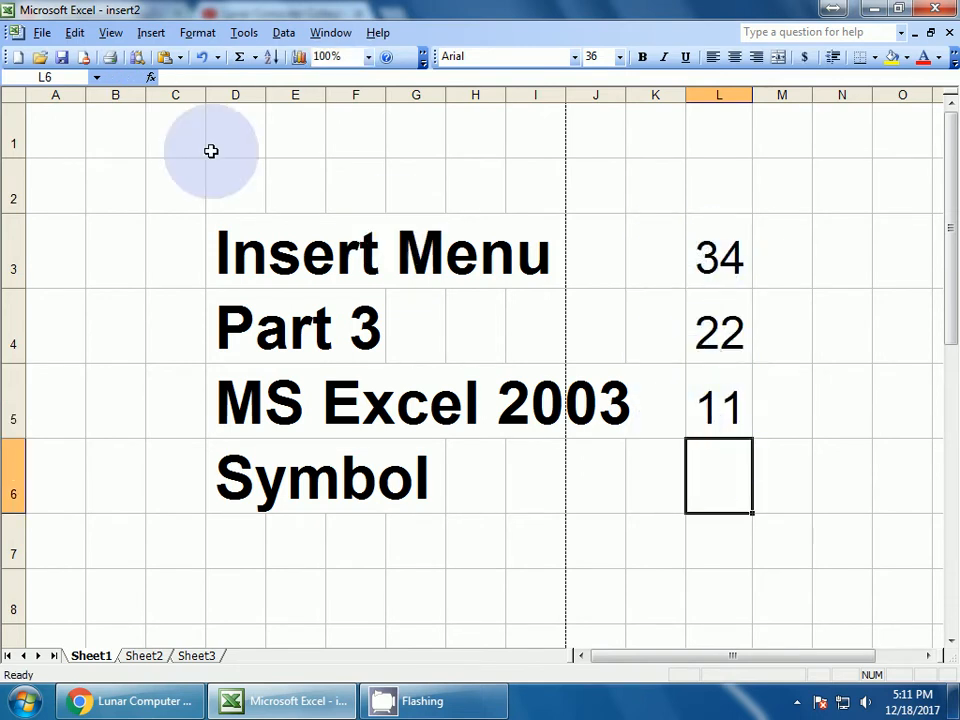
# Insert a function in cell L6 by searching for "sum" and choosing SUM
pyautogui.click(151, 33)
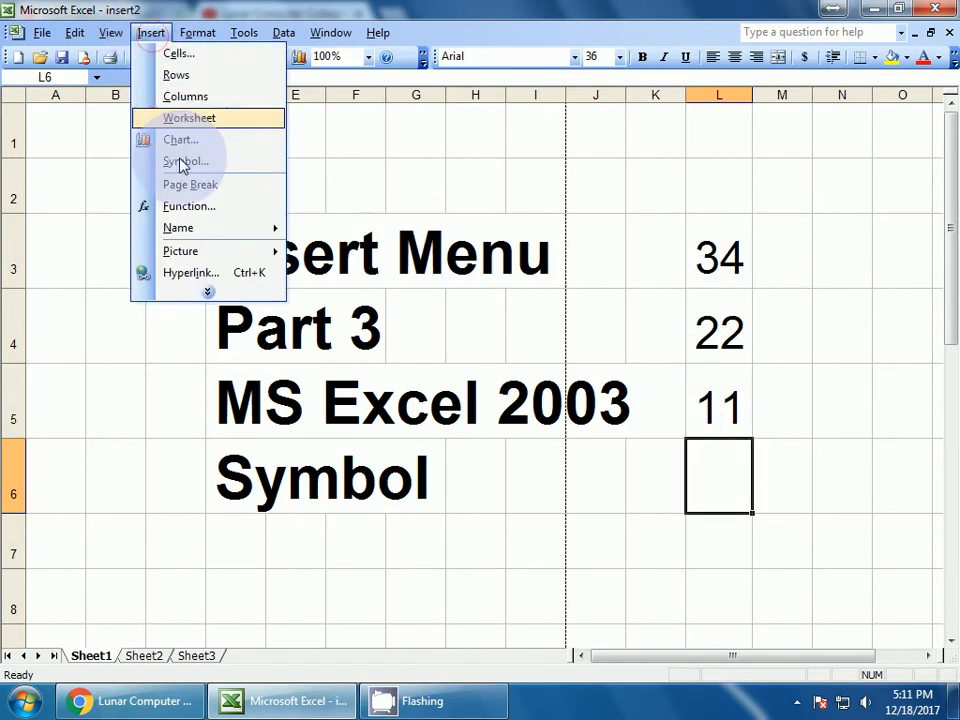
pyautogui.click(192, 206)
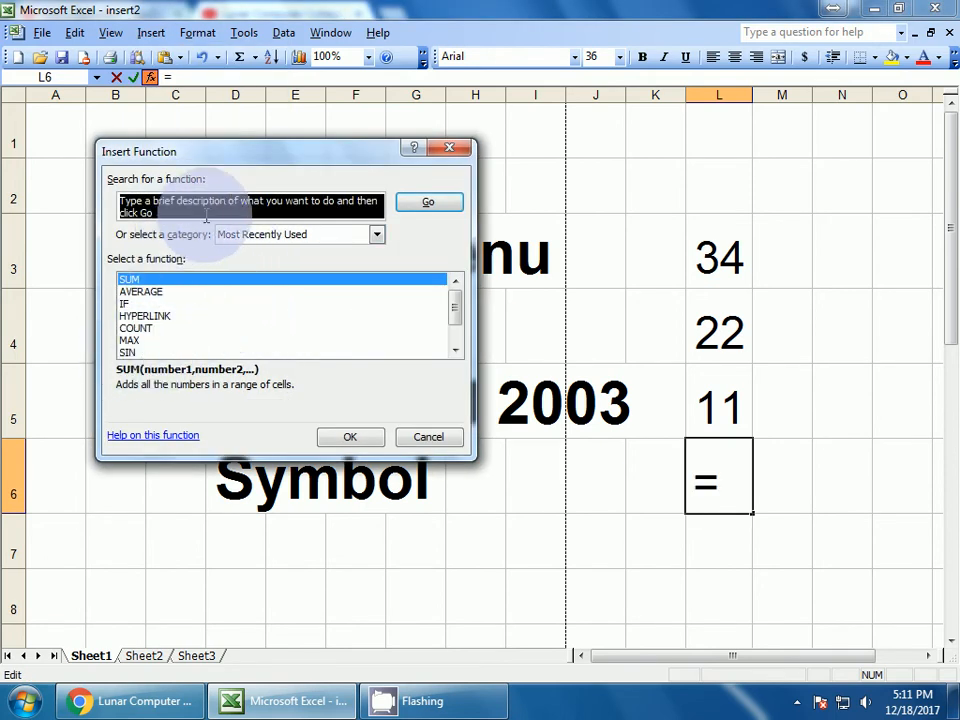
pyautogui.write('sum')
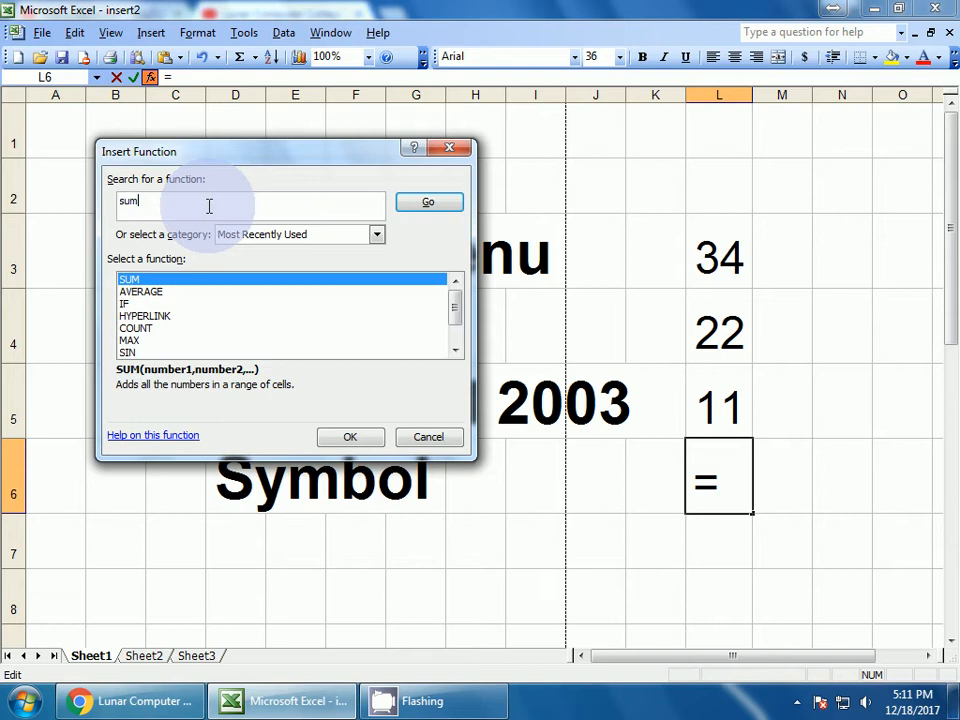
pyautogui.click(428, 203)
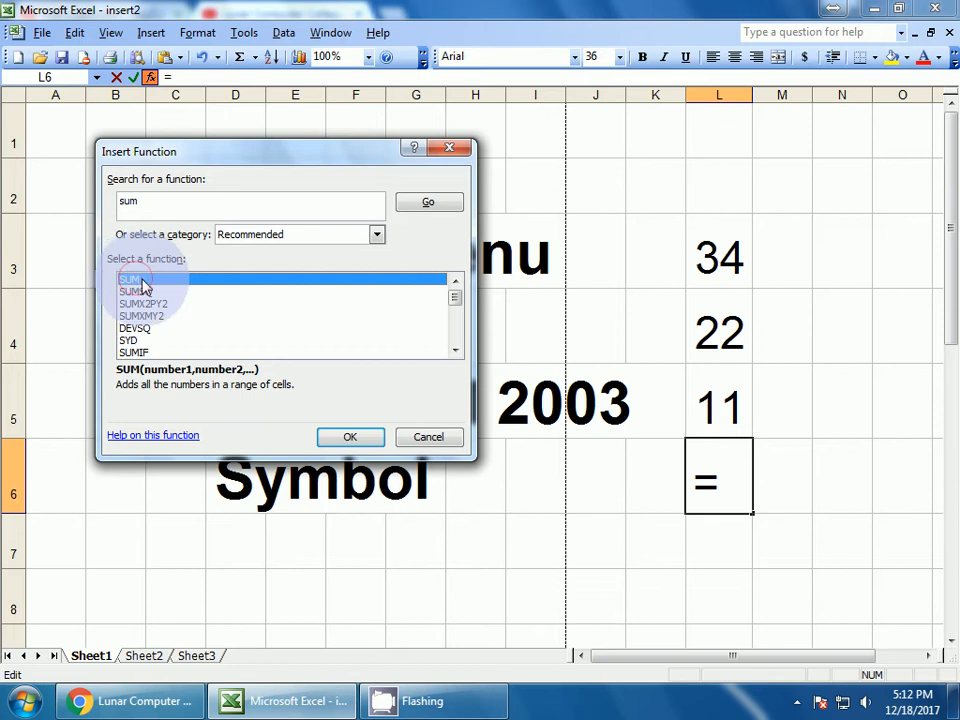
pyautogui.click(350, 440)
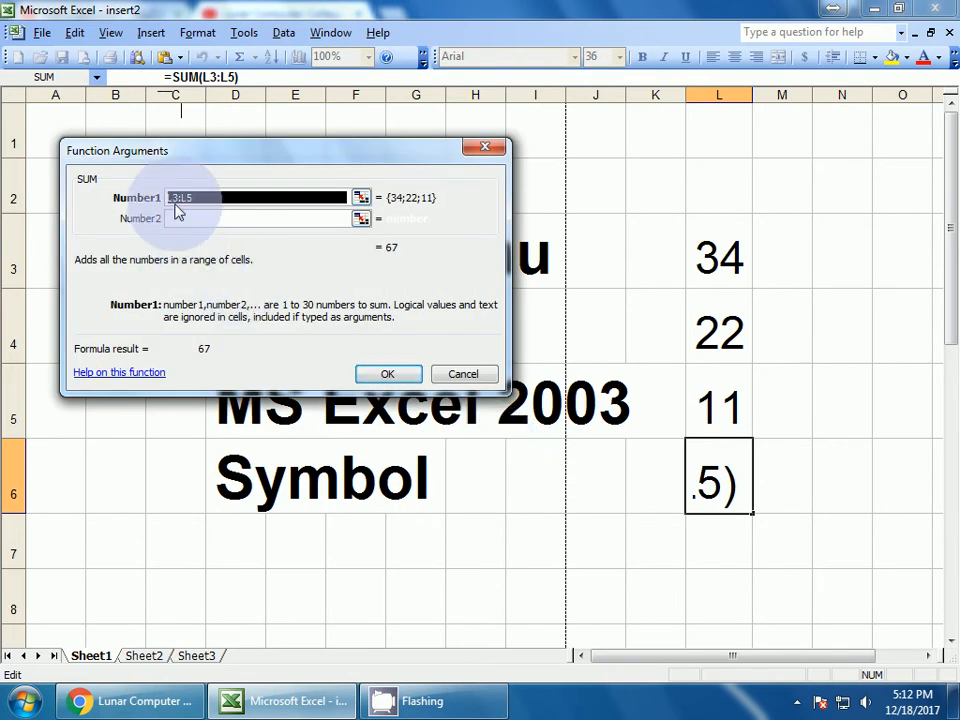
# Set the first SUM argument to the range L3:L5 and commit the formula in L6
pyautogui.click(362, 198)
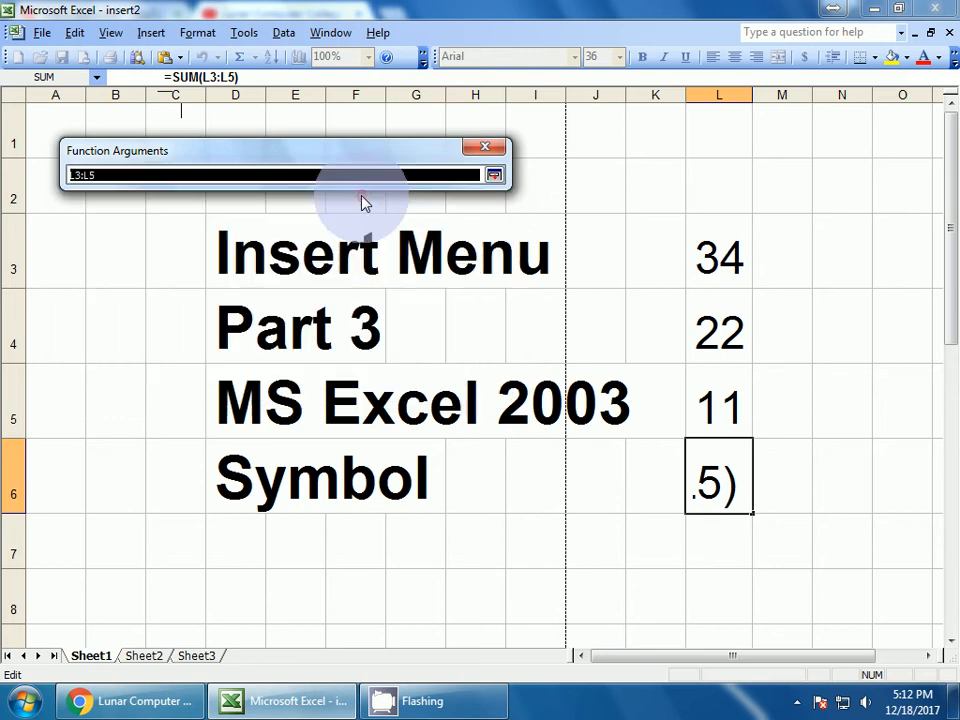
pyautogui.moveTo(712, 258); pyautogui.dragTo(725, 407)
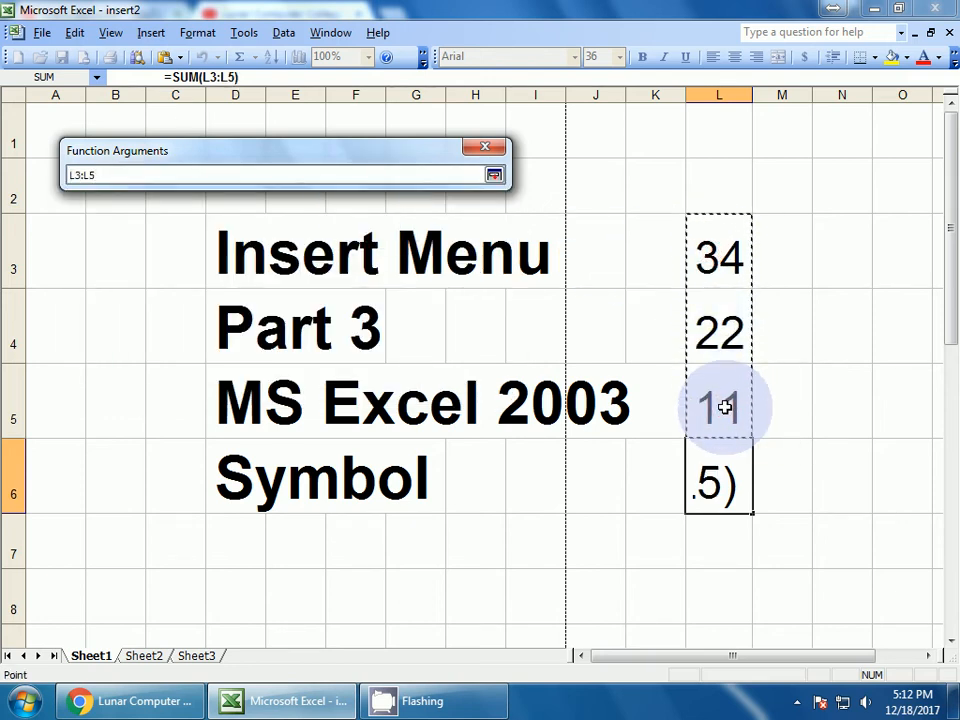
pyautogui.press('Return')
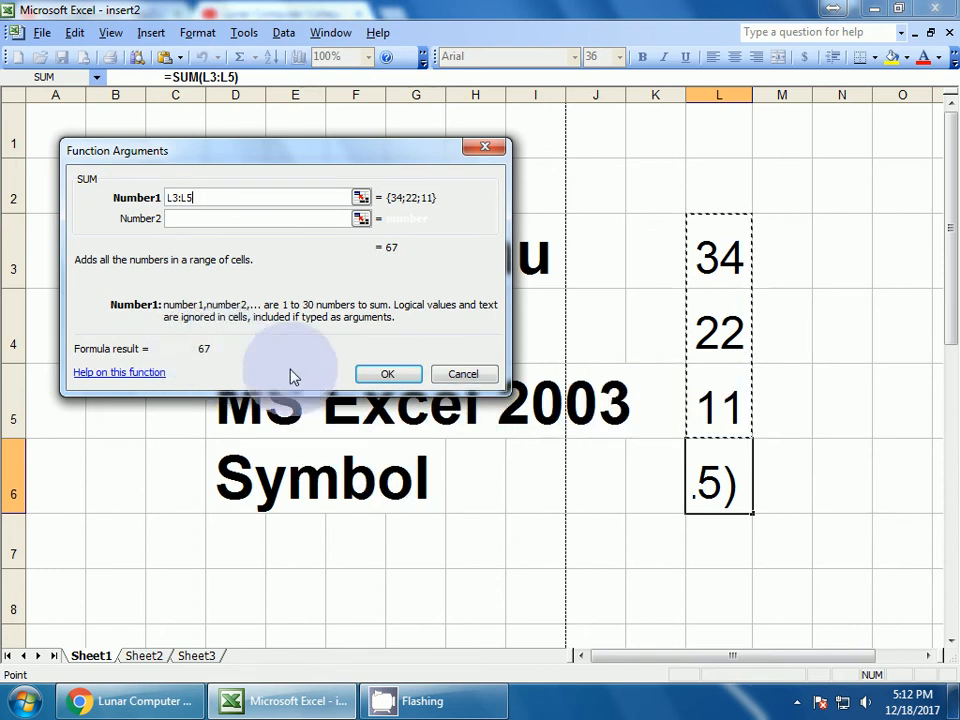
pyautogui.click(388, 376)
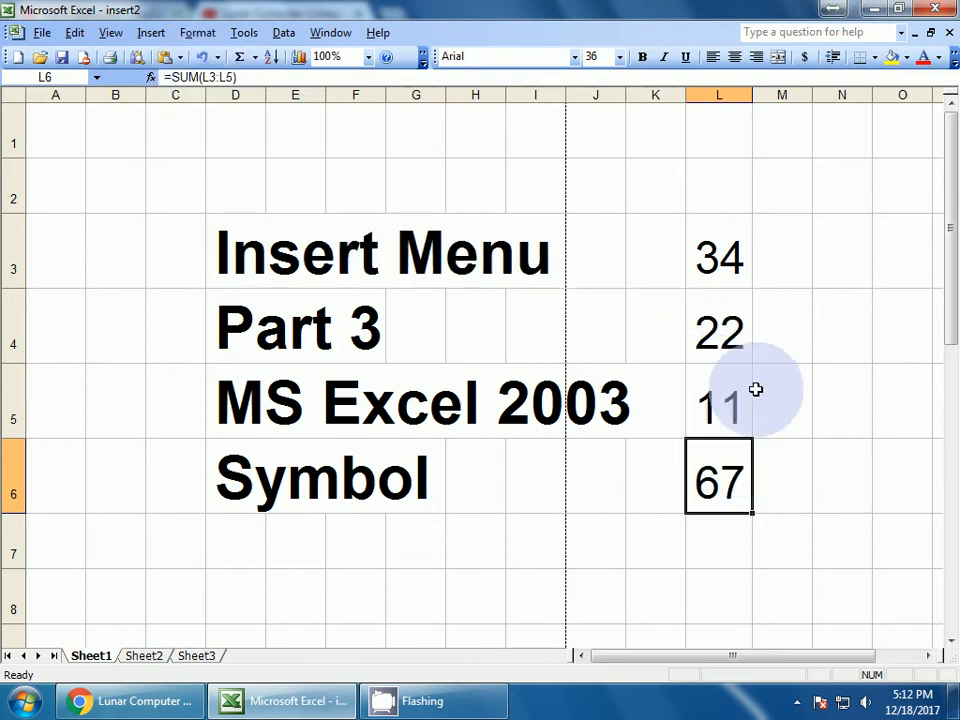
# Insert a function in cell M6 by searching for "maximum" and choosing MAX
pyautogui.click(783, 468)
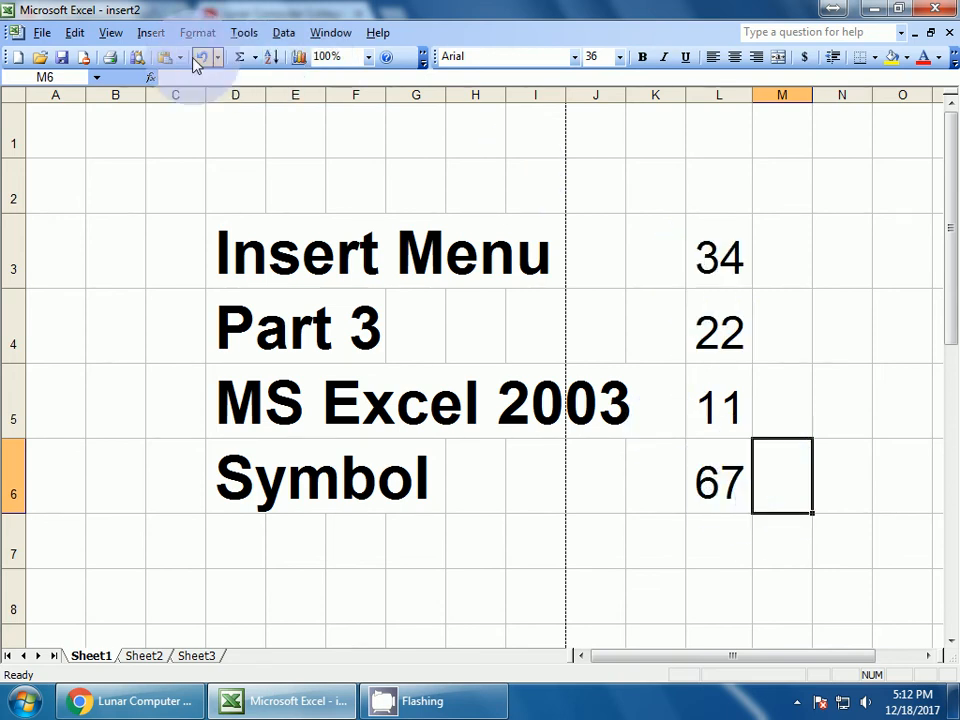
pyautogui.click(151, 34)
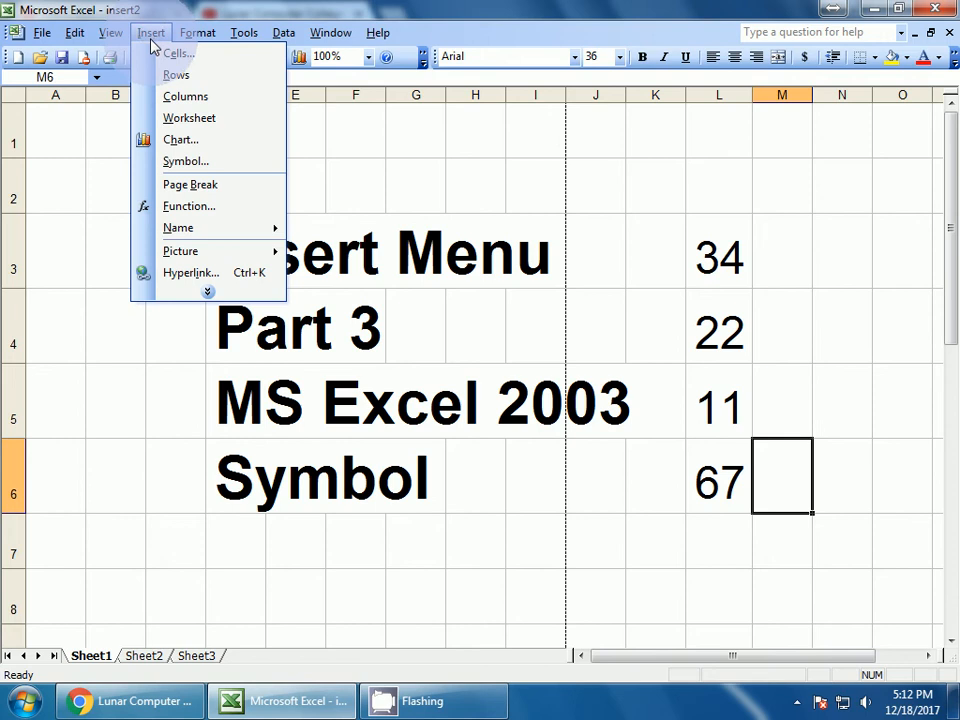
pyautogui.click(191, 208)
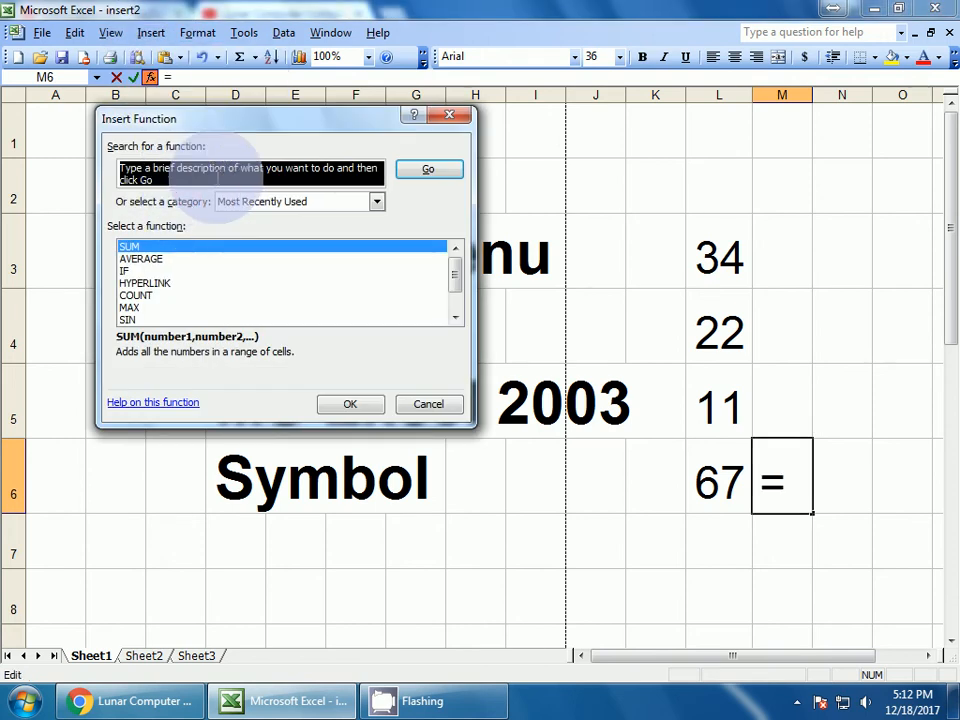
pyautogui.write('maximum')
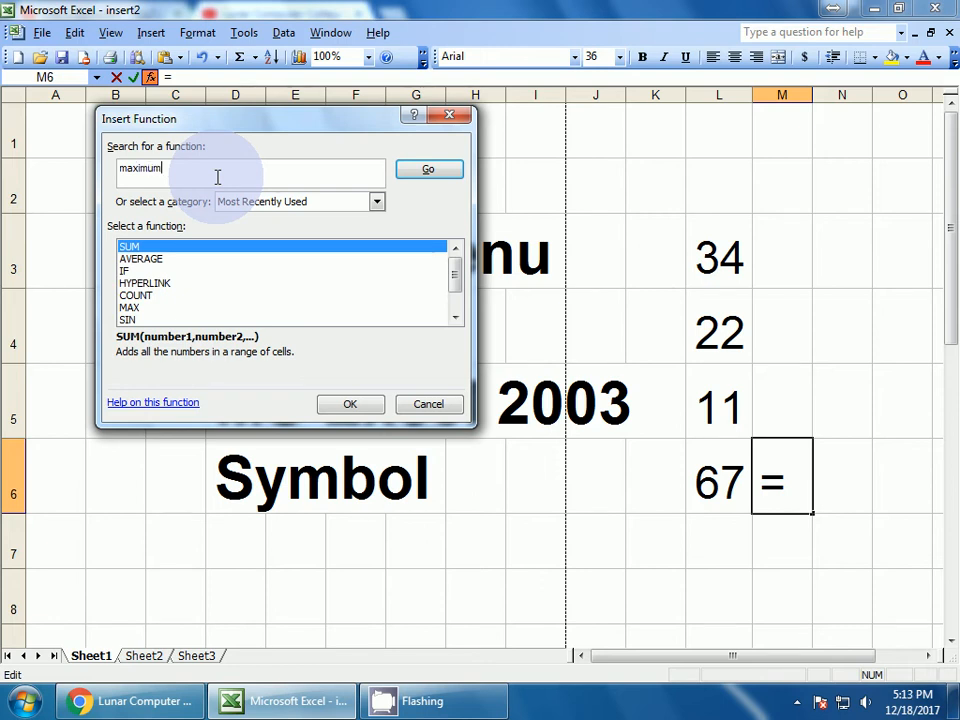
pyautogui.click(446, 168)
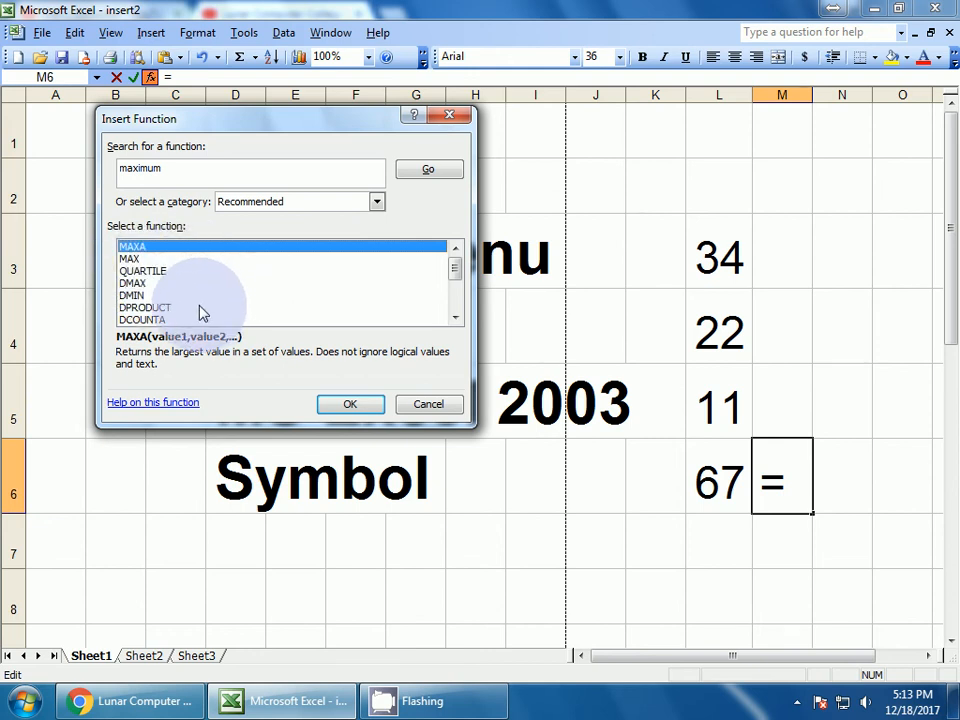
pyautogui.click(126, 260)
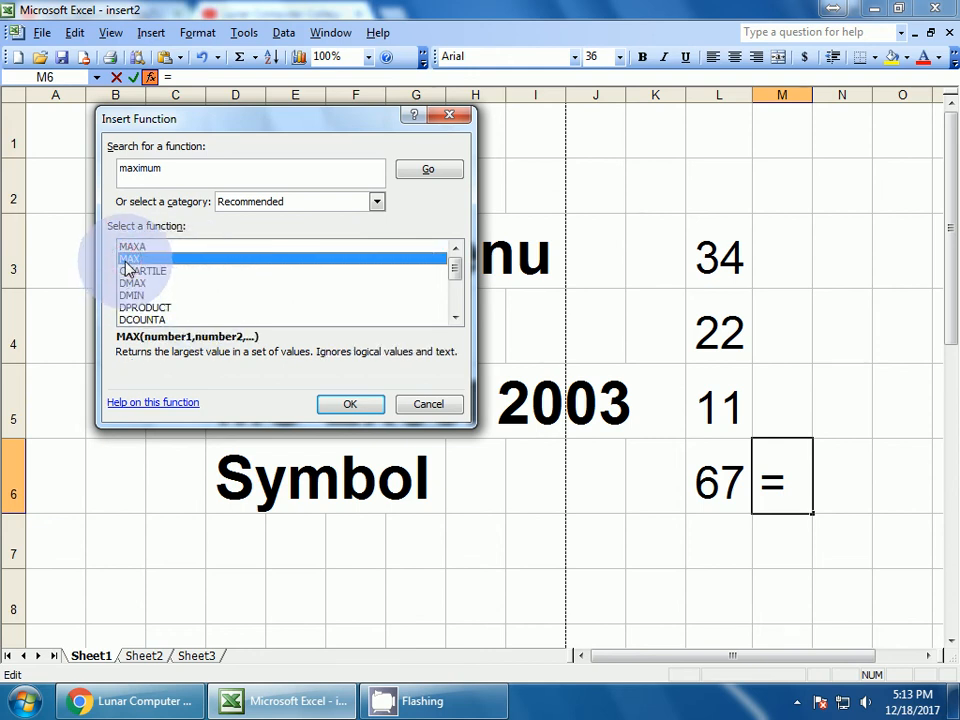
pyautogui.click(342, 403)
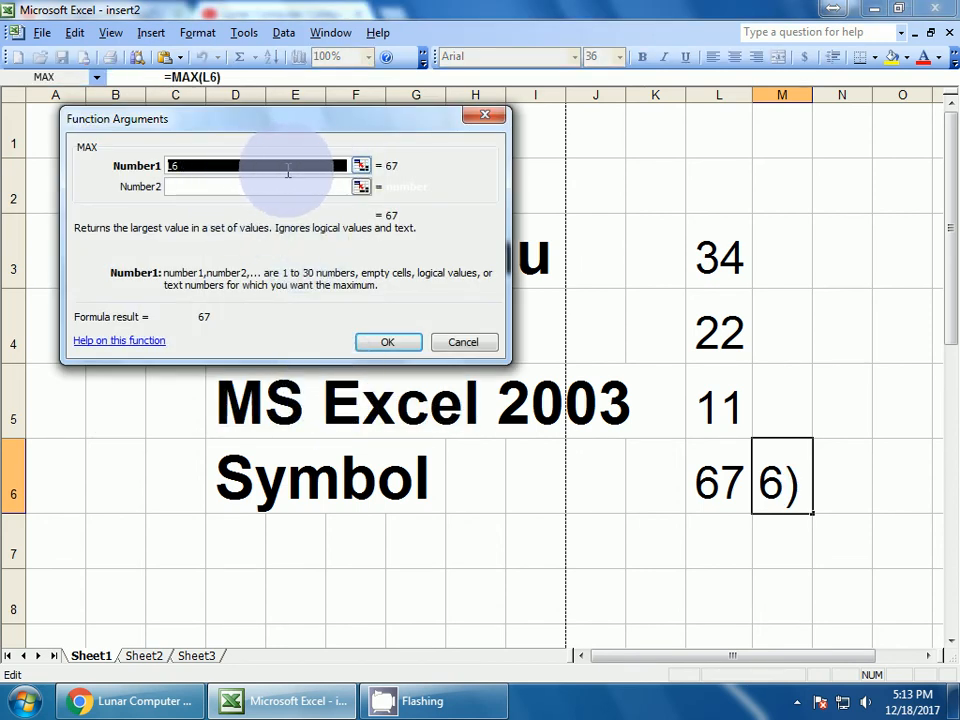
# Set the first MAX argument to the range L3:L6 and commit the formula in M6
pyautogui.click(361, 165)
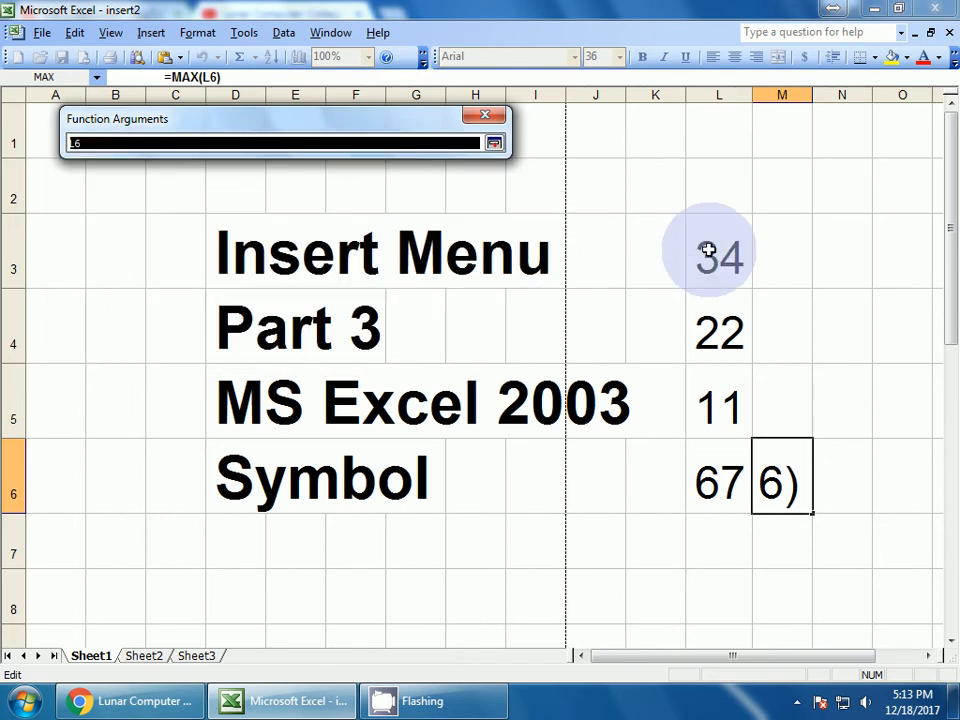
pyautogui.moveTo(708, 250); pyautogui.dragTo(722, 476)
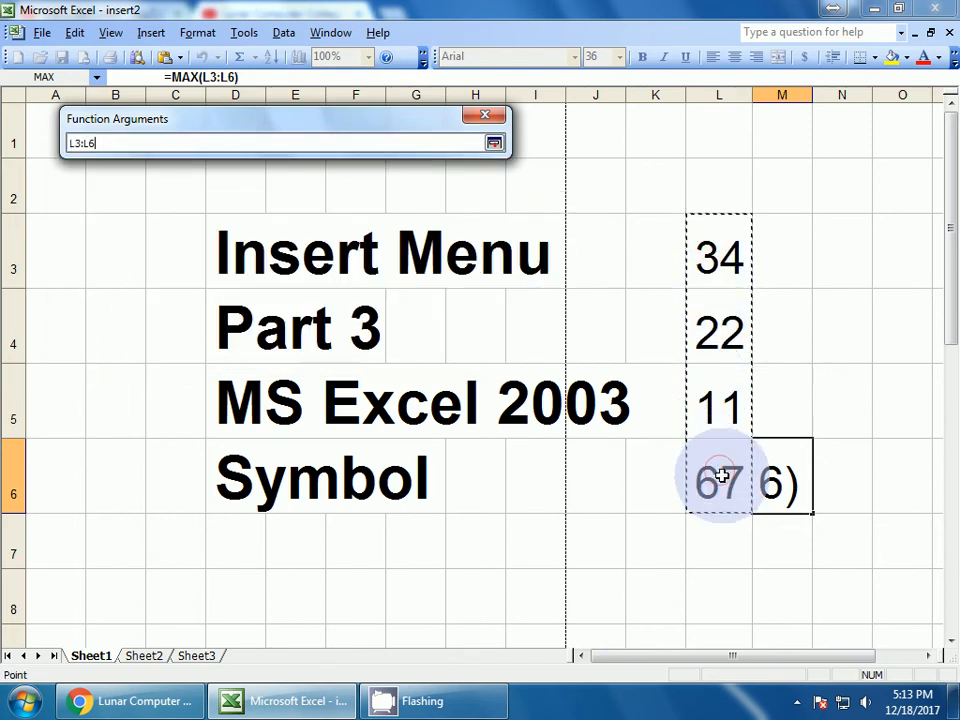
pyautogui.press('Return')
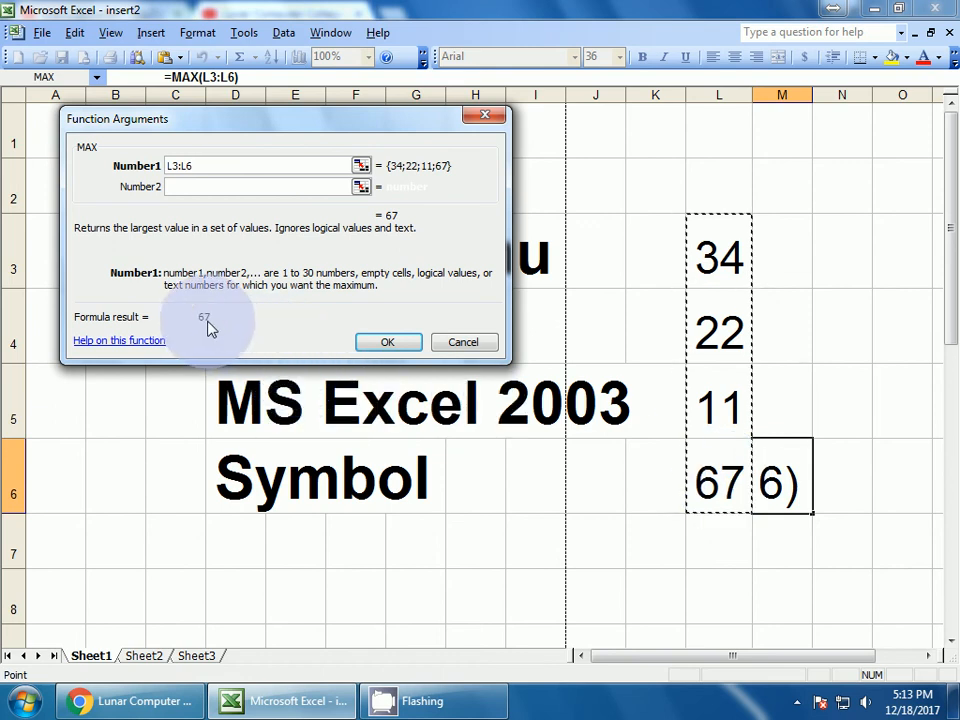
pyautogui.click(381, 343)
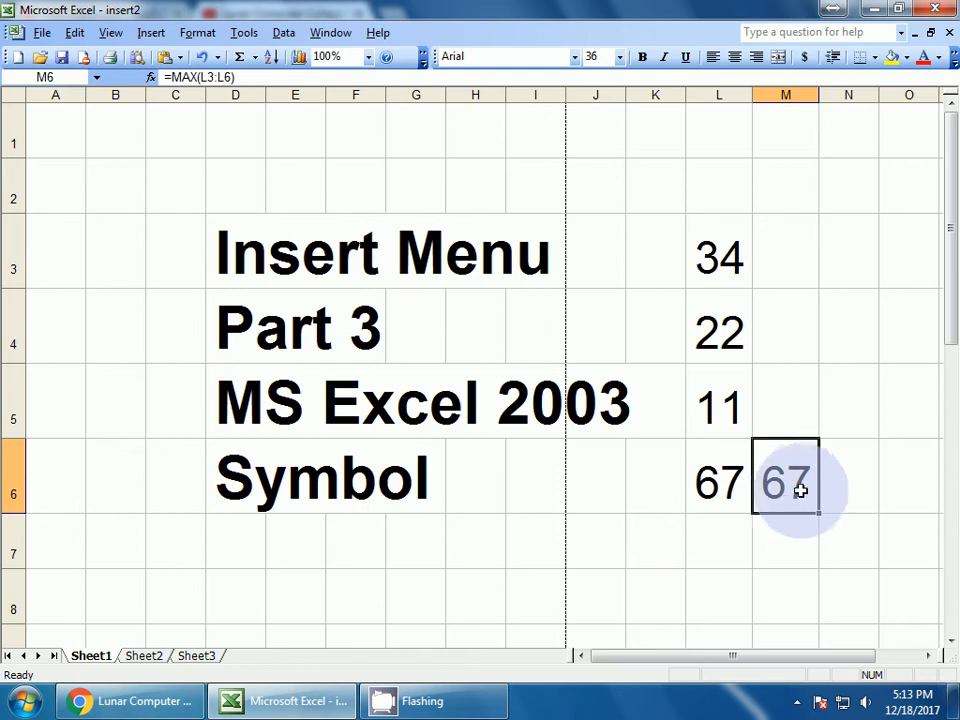
# Insert a function in cell N6 by searching for "min" and choosing MIN
pyautogui.click(650, 487)
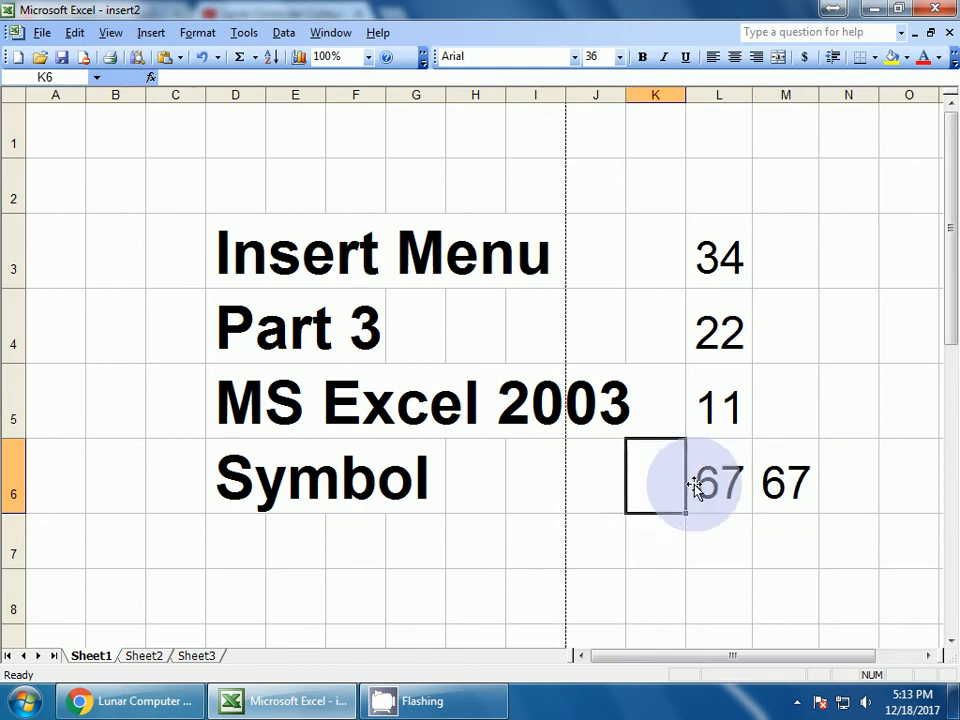
pyautogui.click(847, 487)
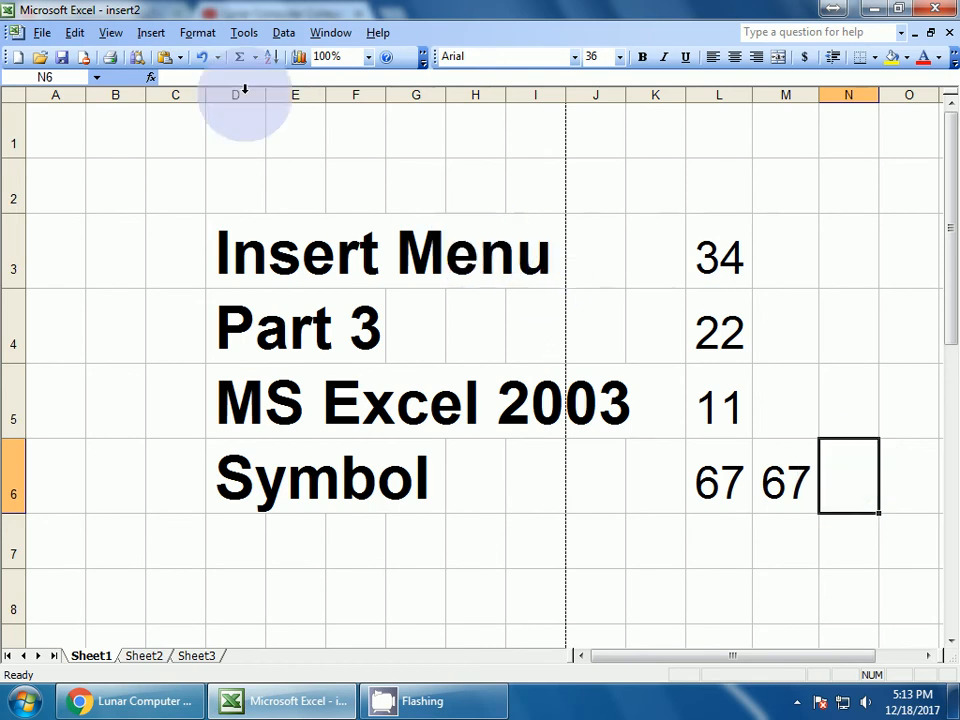
pyautogui.click(152, 34)
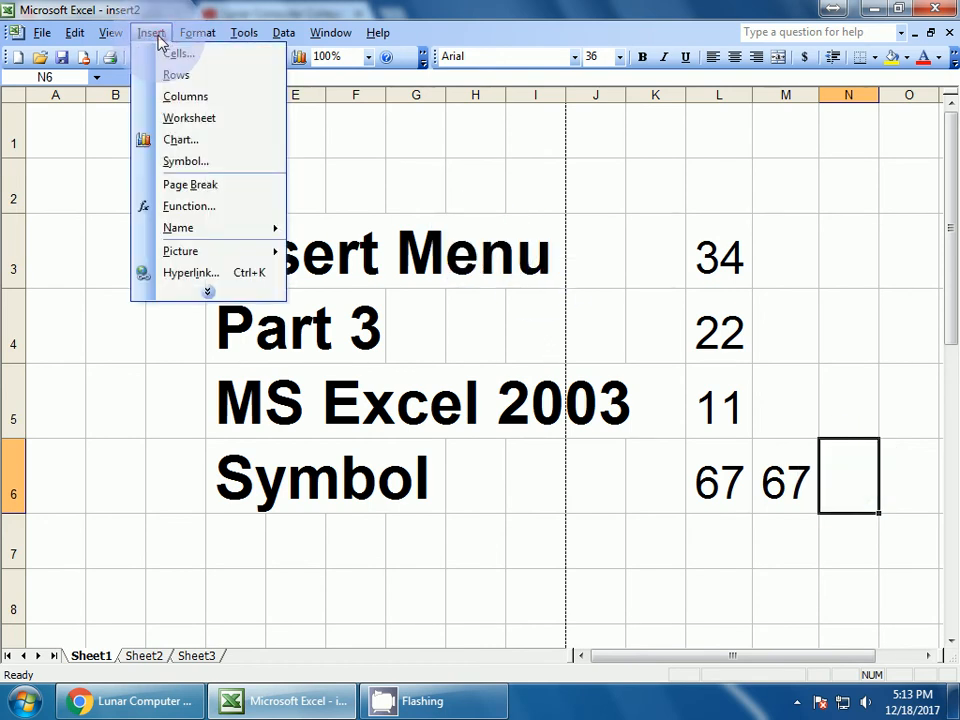
pyautogui.click(158, 207)
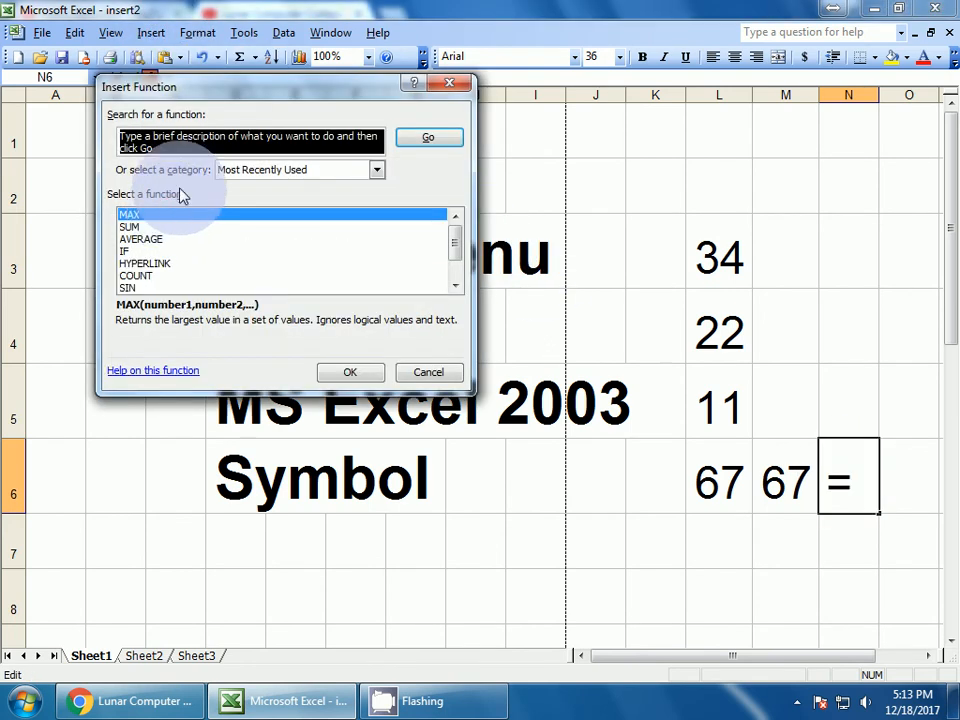
pyautogui.write('min')
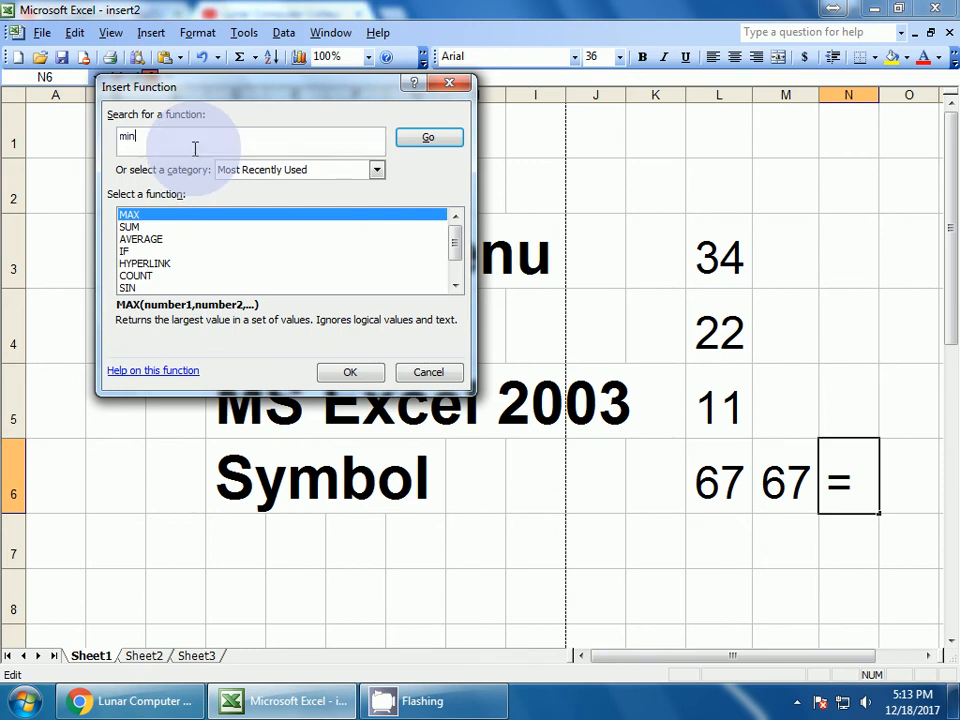
pyautogui.click(425, 140)
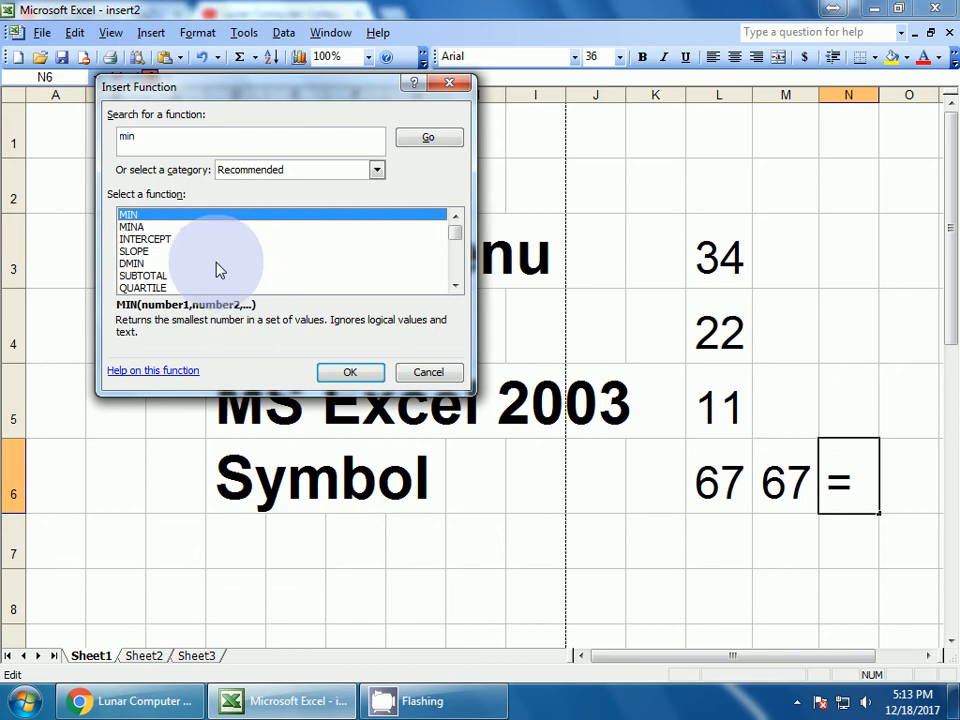
pyautogui.doubleClick(135, 218)
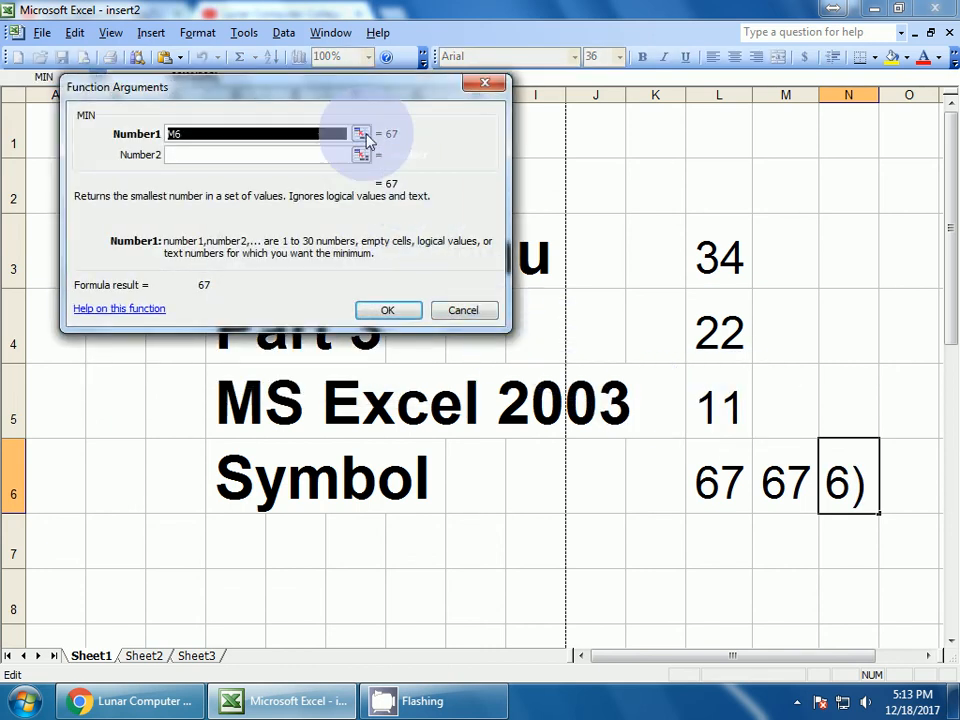
# Set the first MIN argument to the range L3:L6 and commit the formula in N6
pyautogui.click(361, 133)
pyautogui.moveTo(694, 248); pyautogui.dragTo(716, 462)
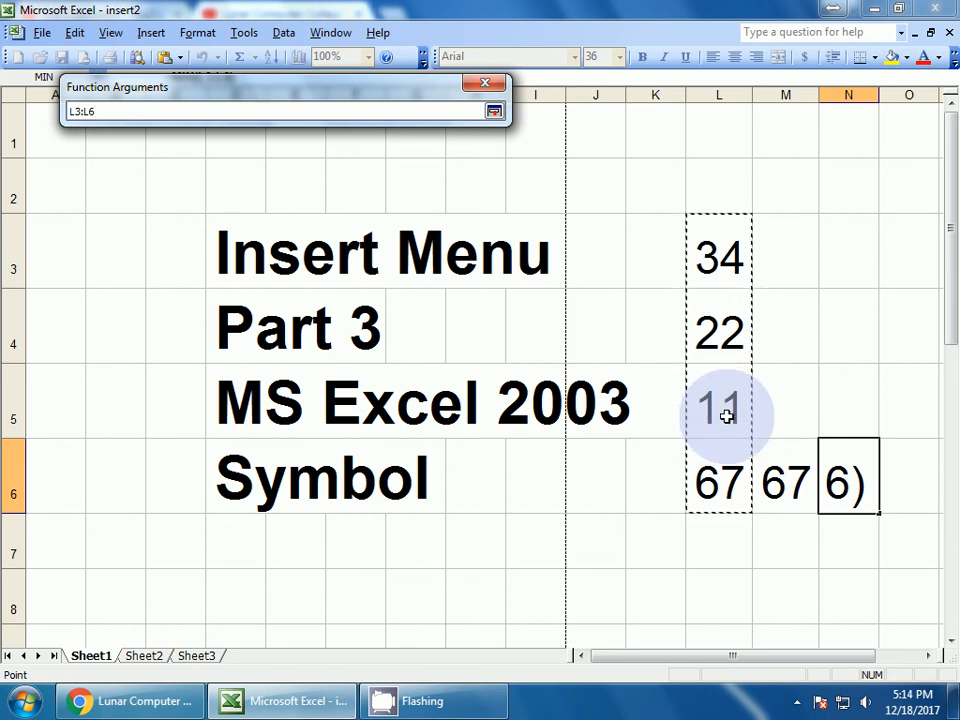
pyautogui.press('Return')
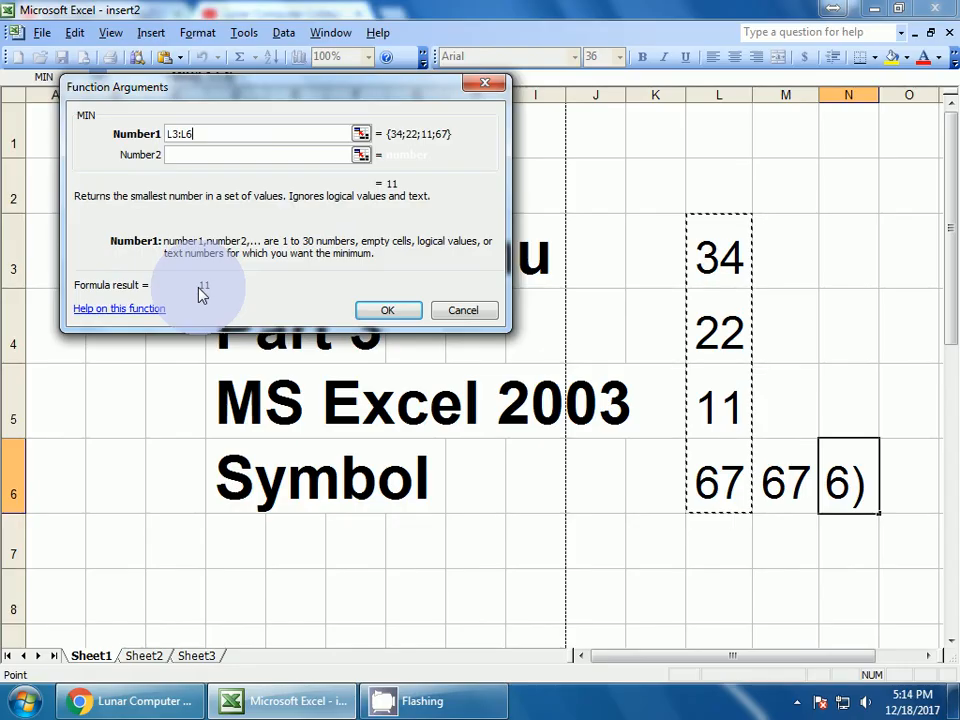
pyautogui.click(516, 333)
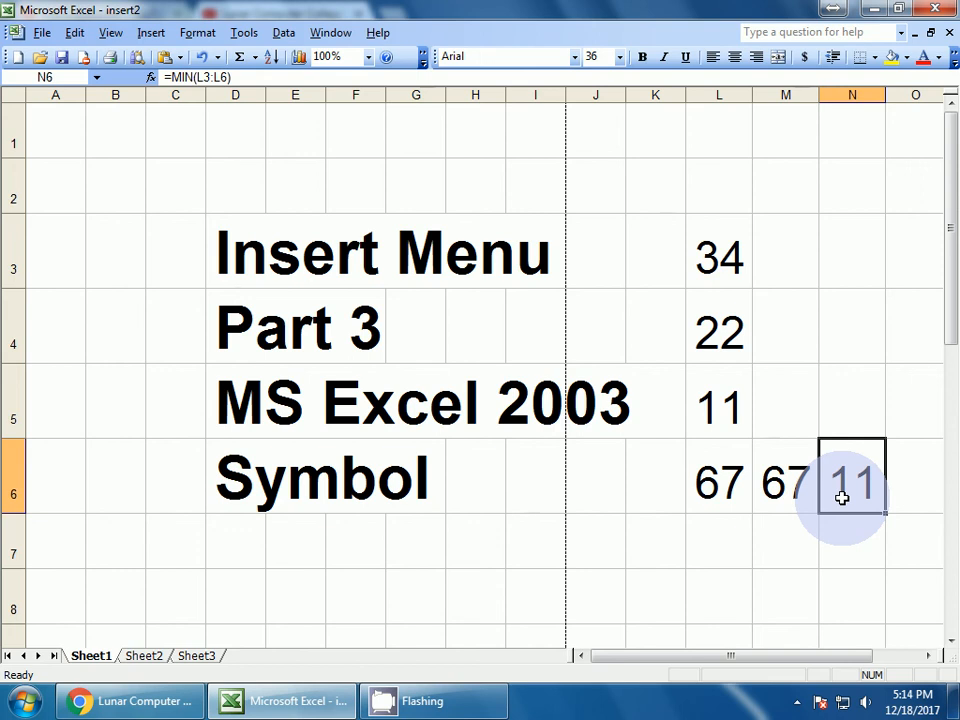
pyautogui.click(150, 33)
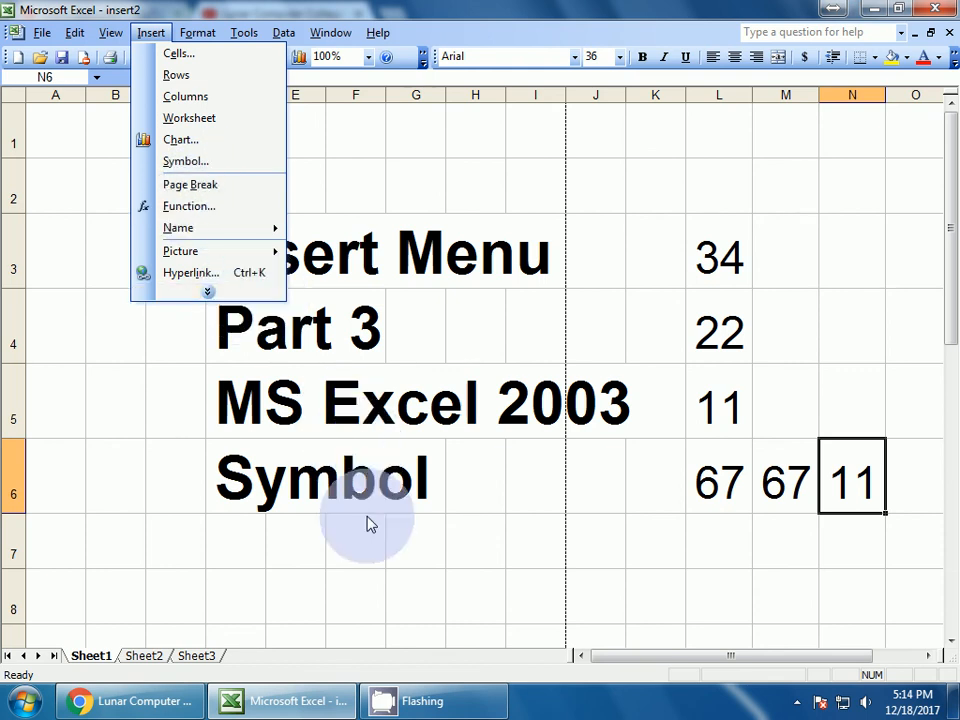
pyautogui.click(285, 546)
pyautogui.click(246, 550)
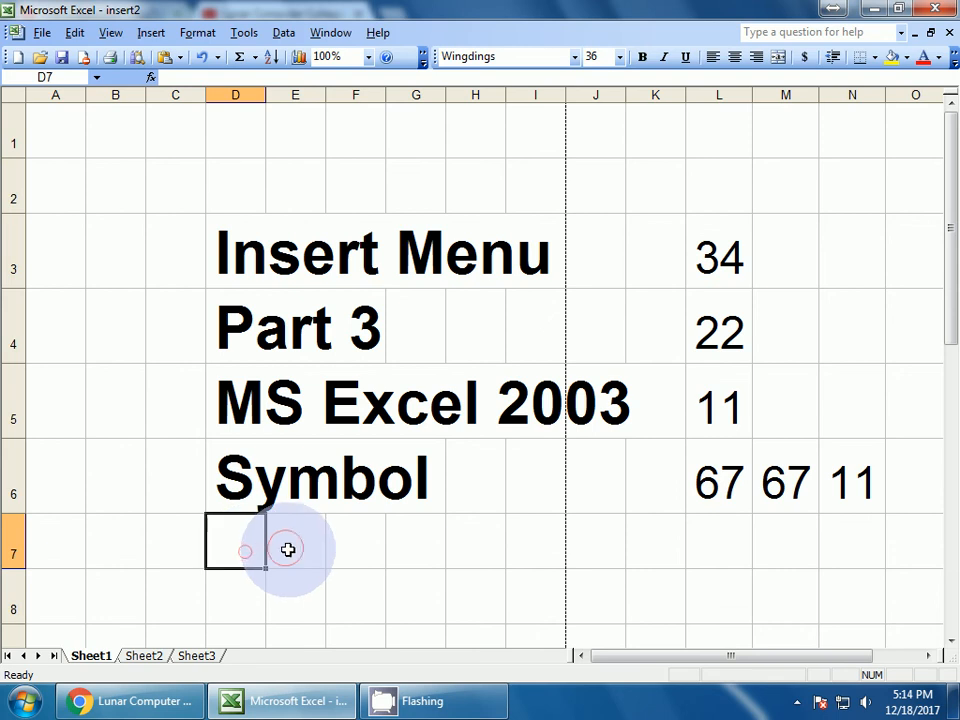
pyautogui.click(291, 548)
pyautogui.click(355, 545)
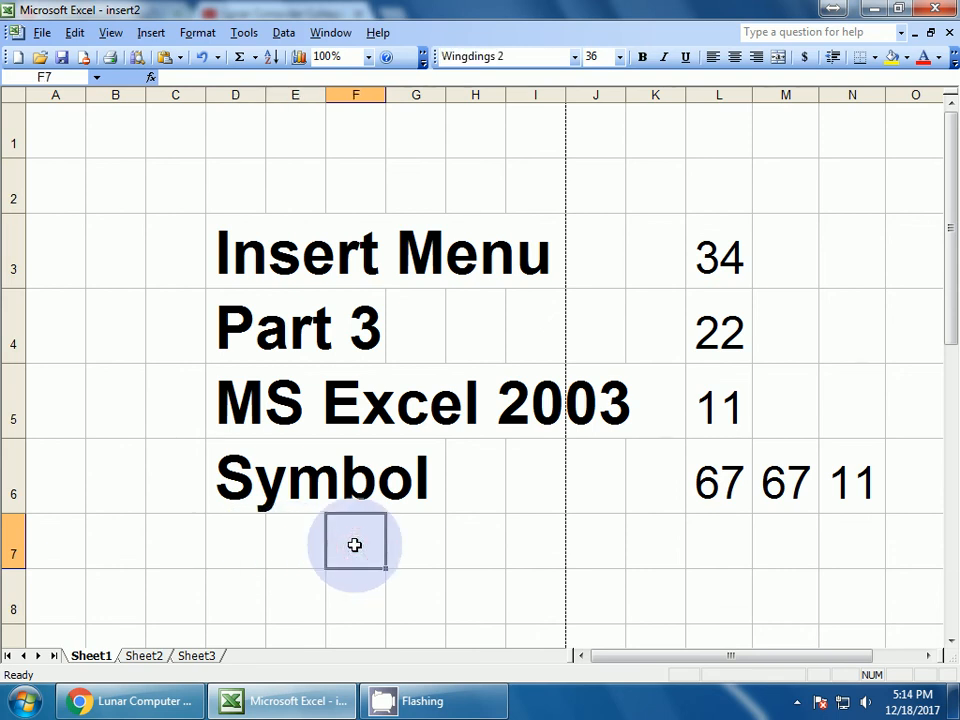